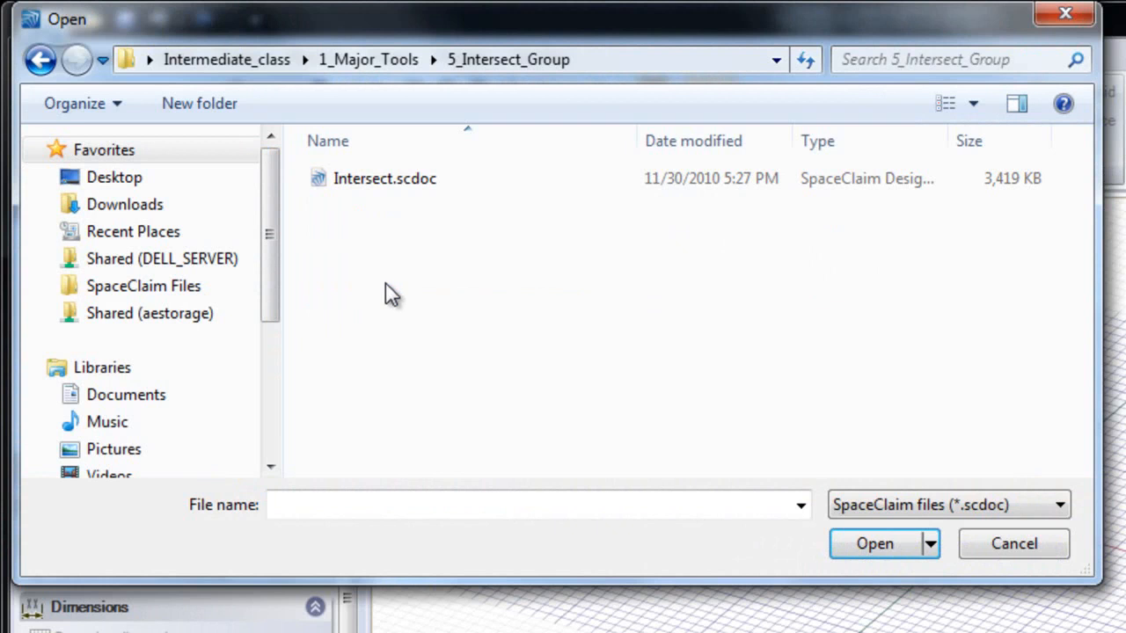
Open the file Intersect.scdoc from the 5_Intersect_Group folder
click(368, 189)
double_click(362, 181)
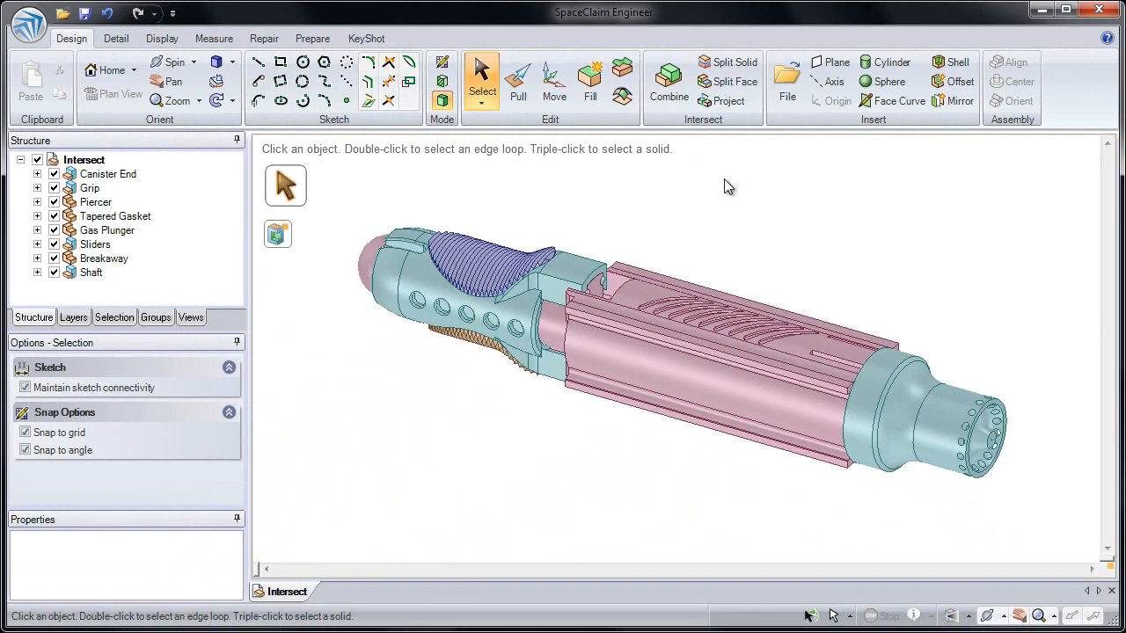
Insert an axis through the cylindrical face at the perforated tip of the Shaft
ctrl+middle_drag(891, 304, 850, 251)
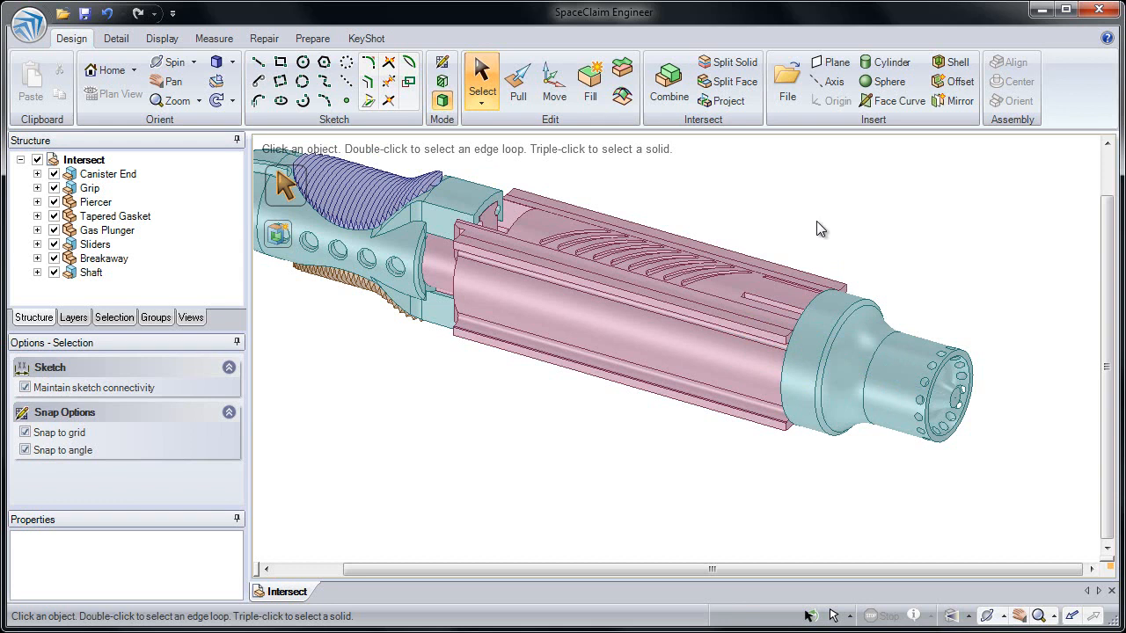
click(913, 349)
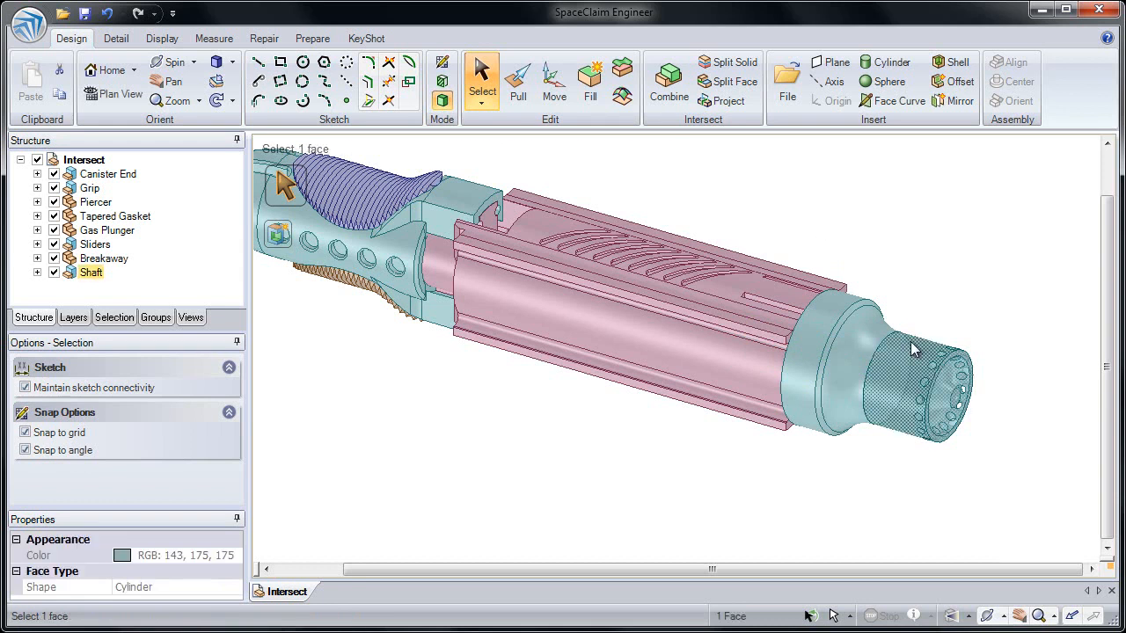
click(827, 85)
click(844, 224)
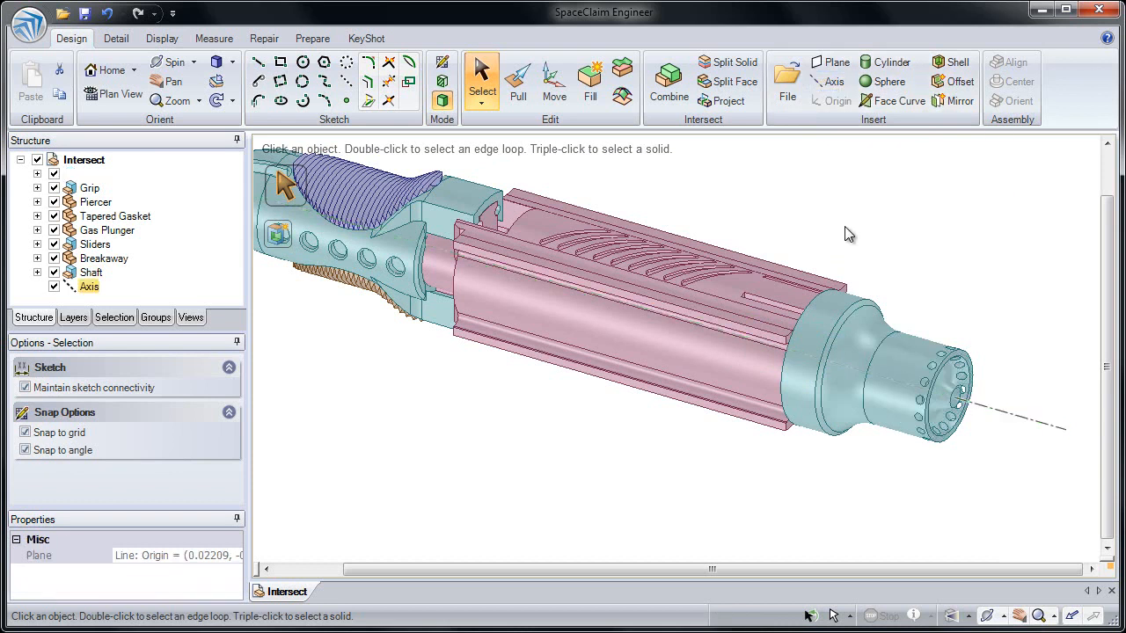
click(996, 416)
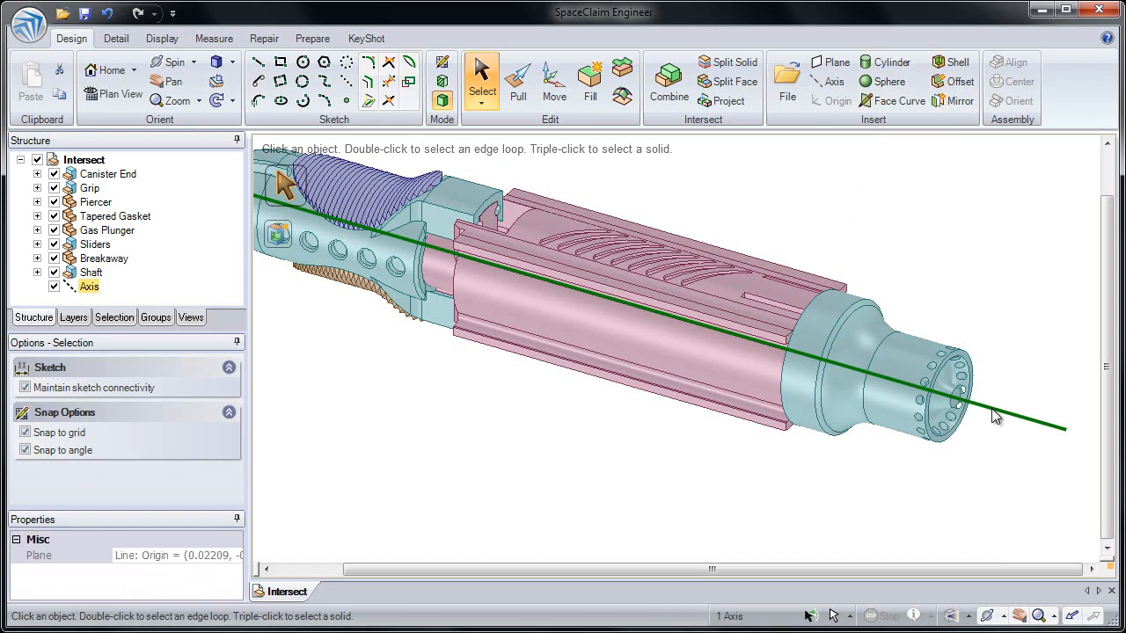
click(1000, 380)
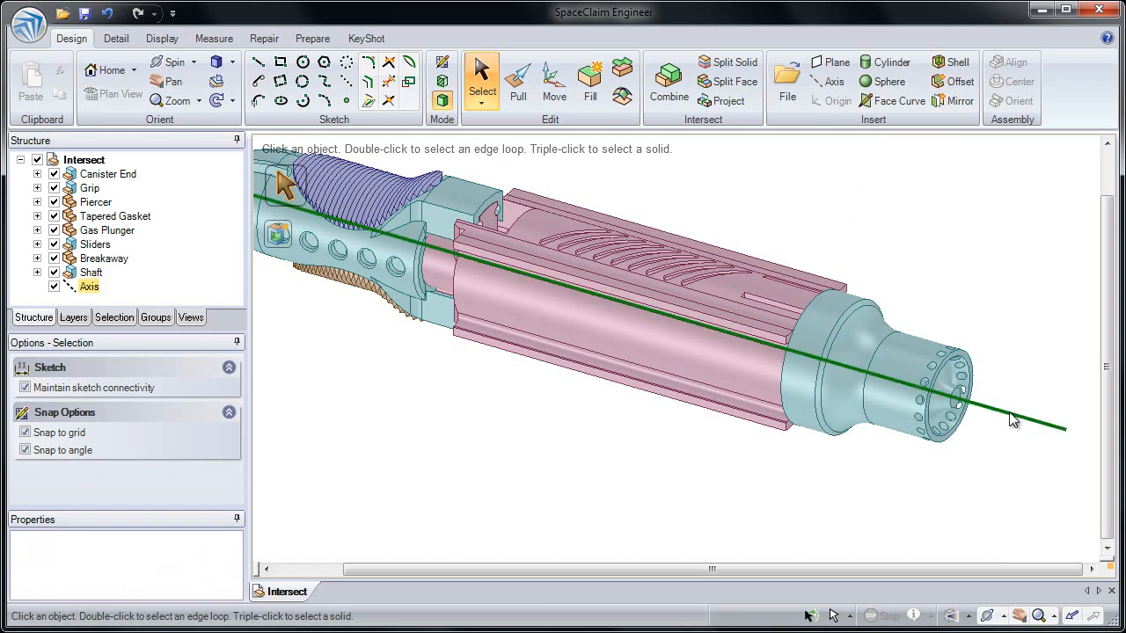
On the plane through the axis, sketch three connected lines: down to the axis, along it, and back up outside the Shaft end
click(1012, 419)
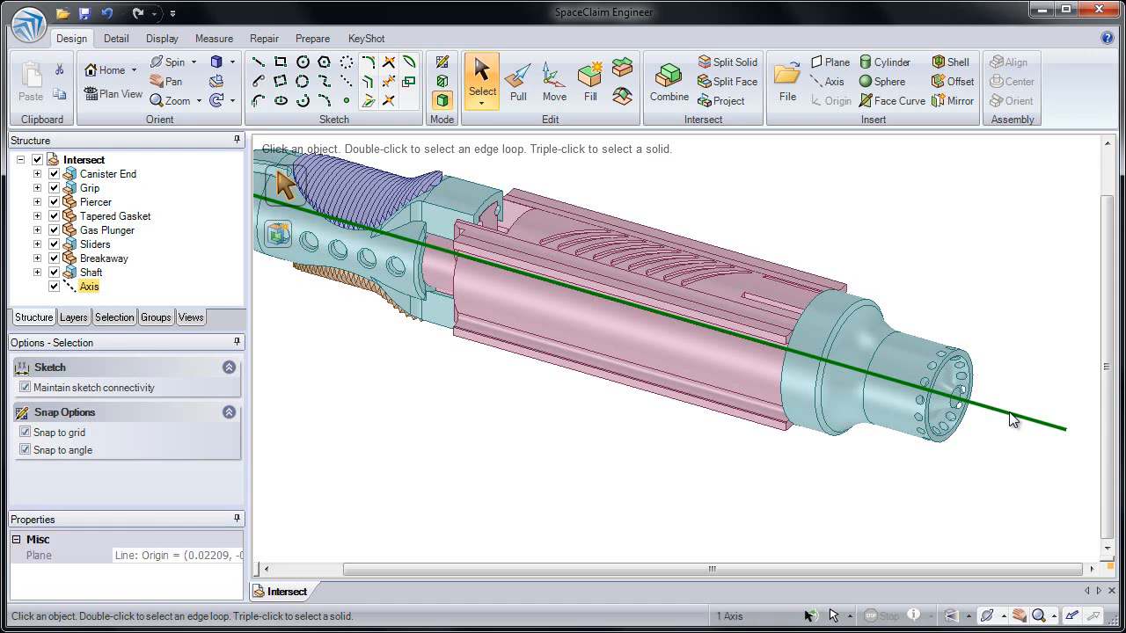
click(260, 65)
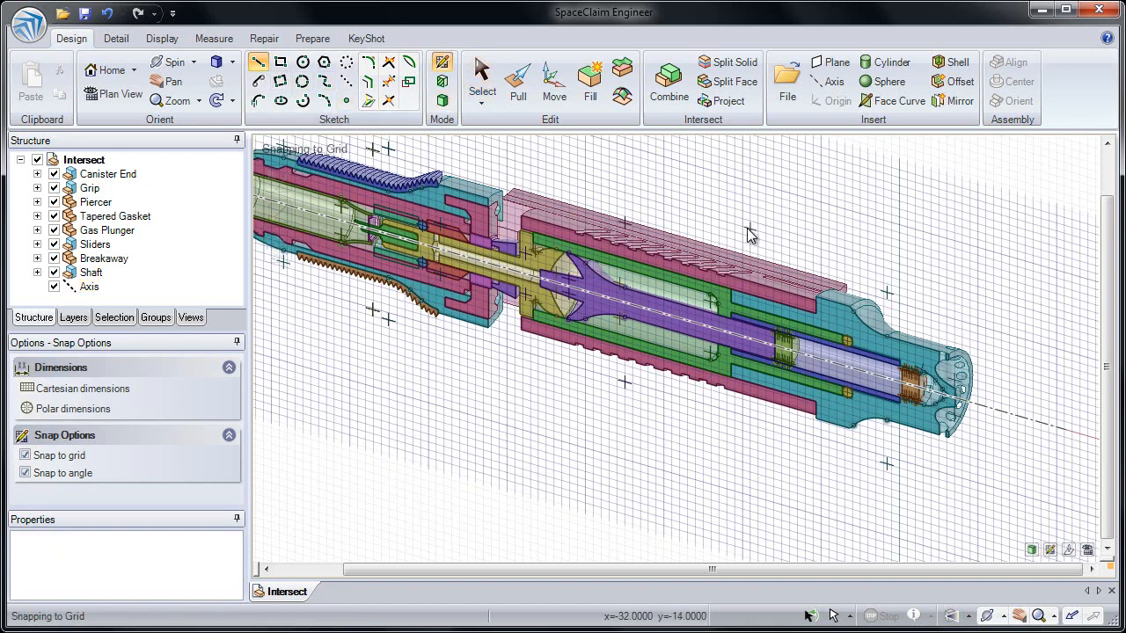
click(772, 228)
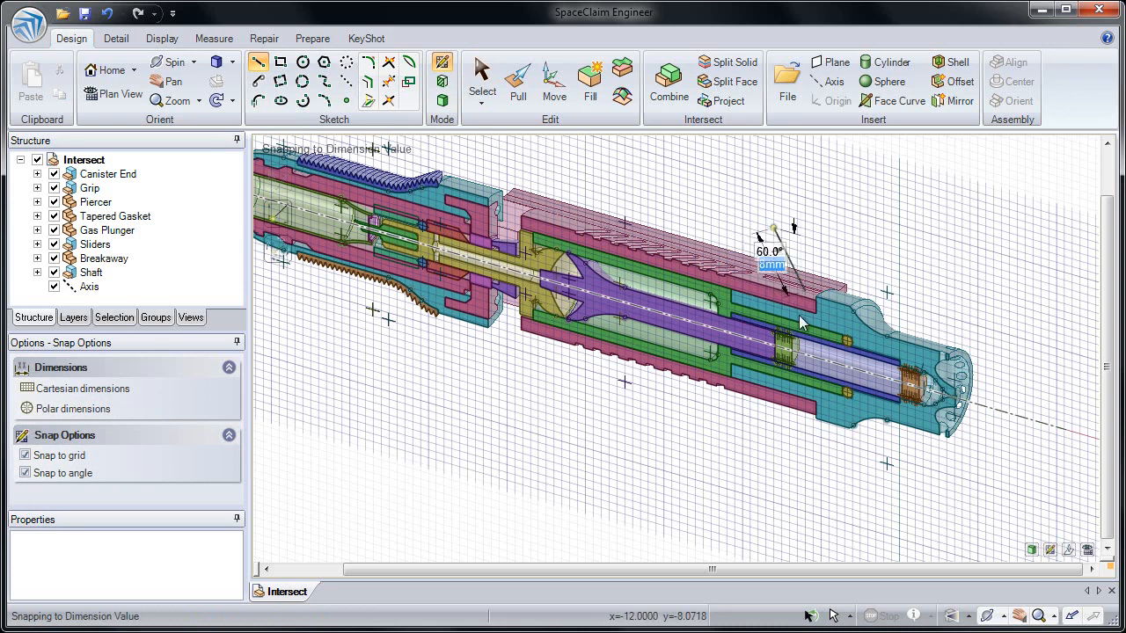
click(805, 356)
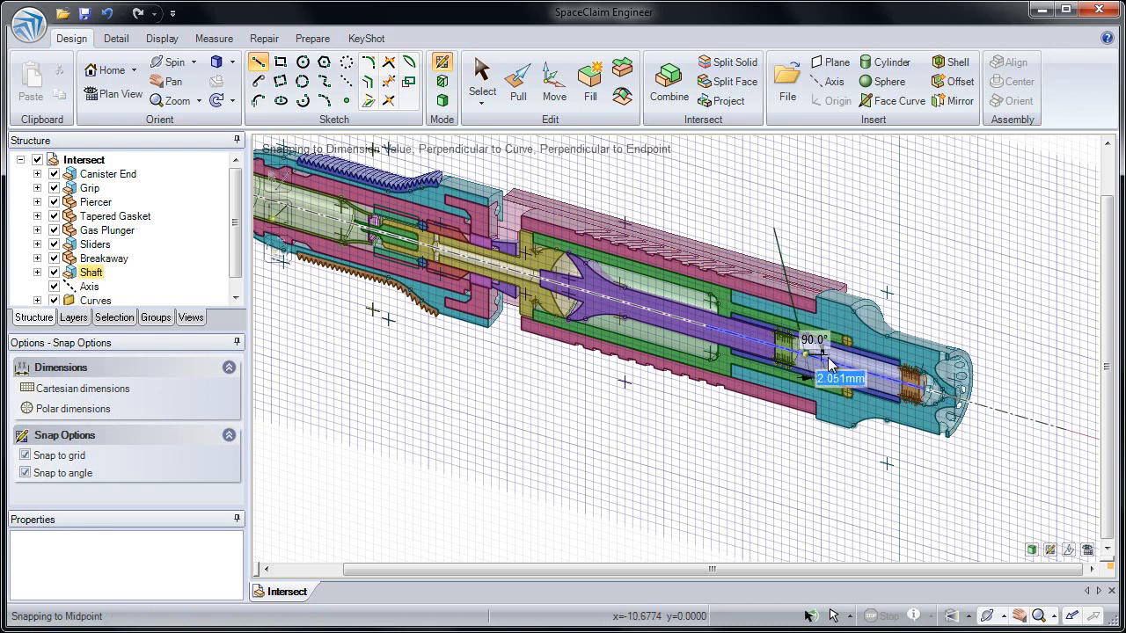
click(876, 378)
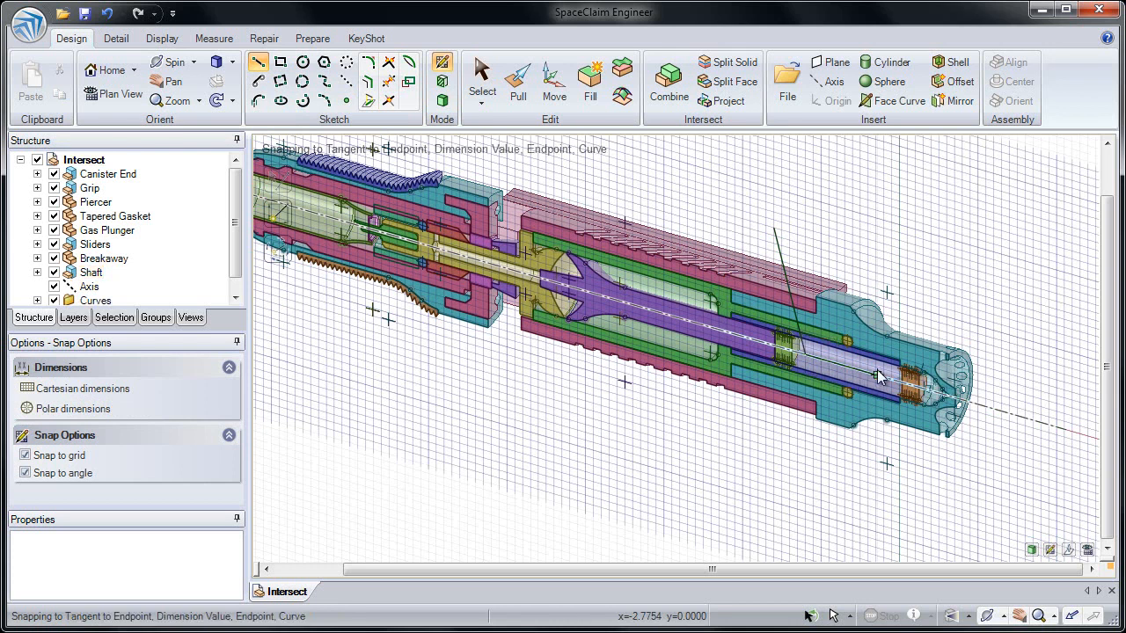
click(959, 262)
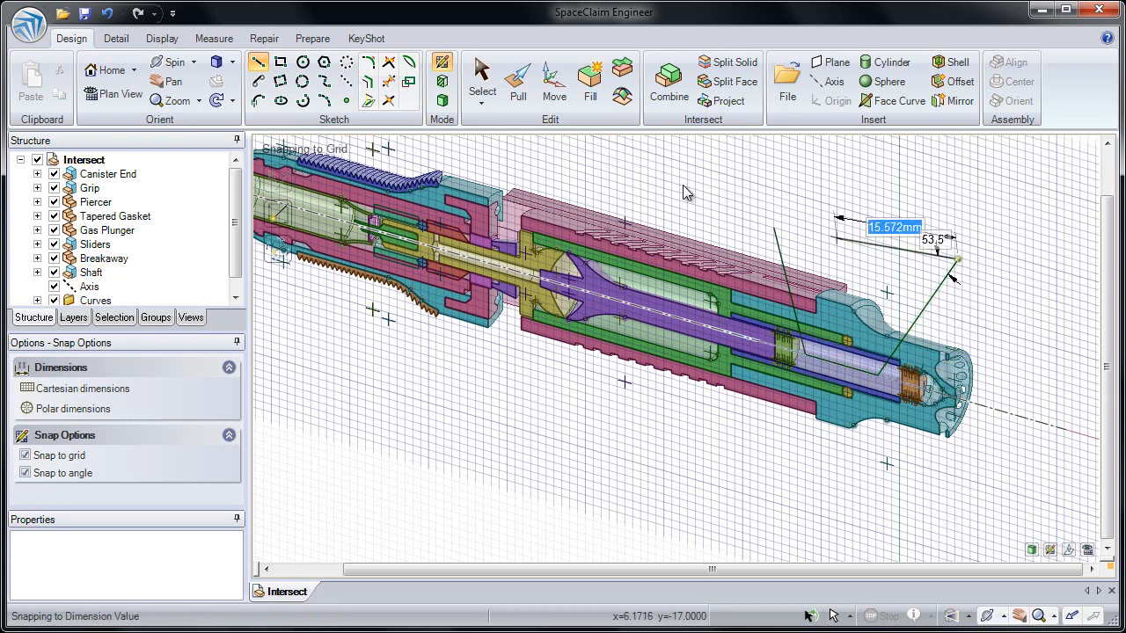
Pull the chain of three sketched lines to both sides to form a surface crossing the Shaft end
click(528, 99)
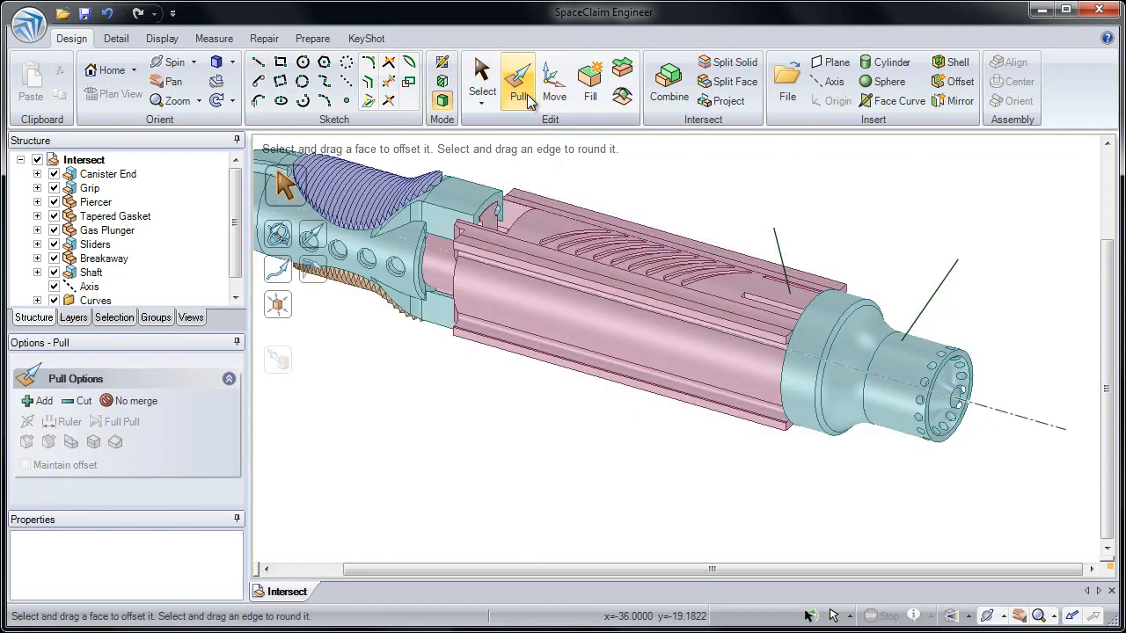
click(780, 261)
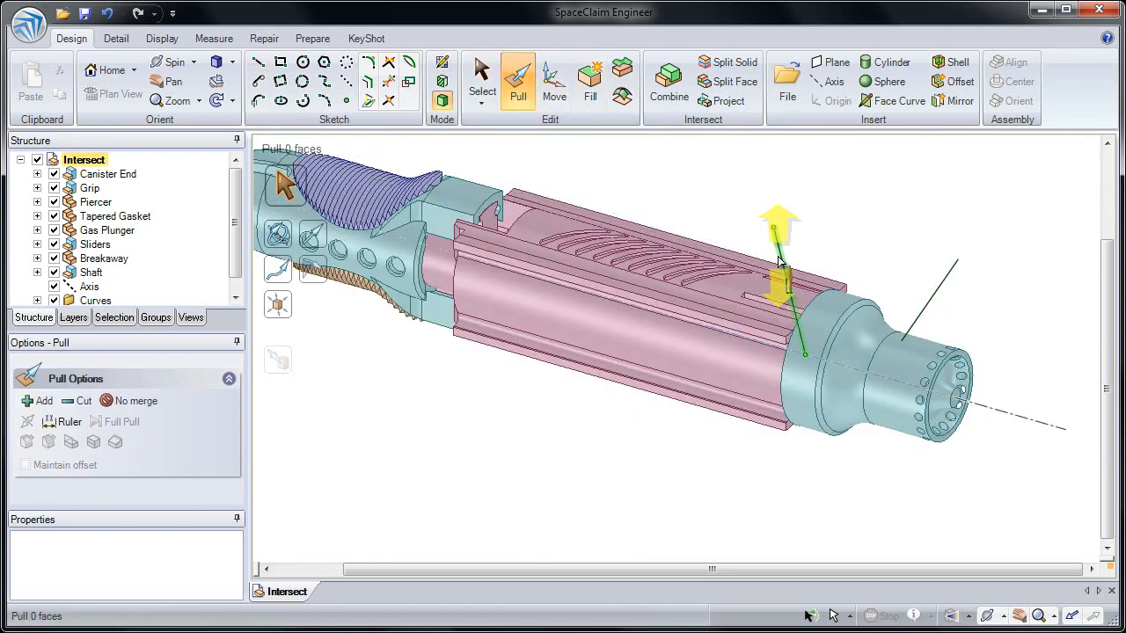
double_click(779, 261)
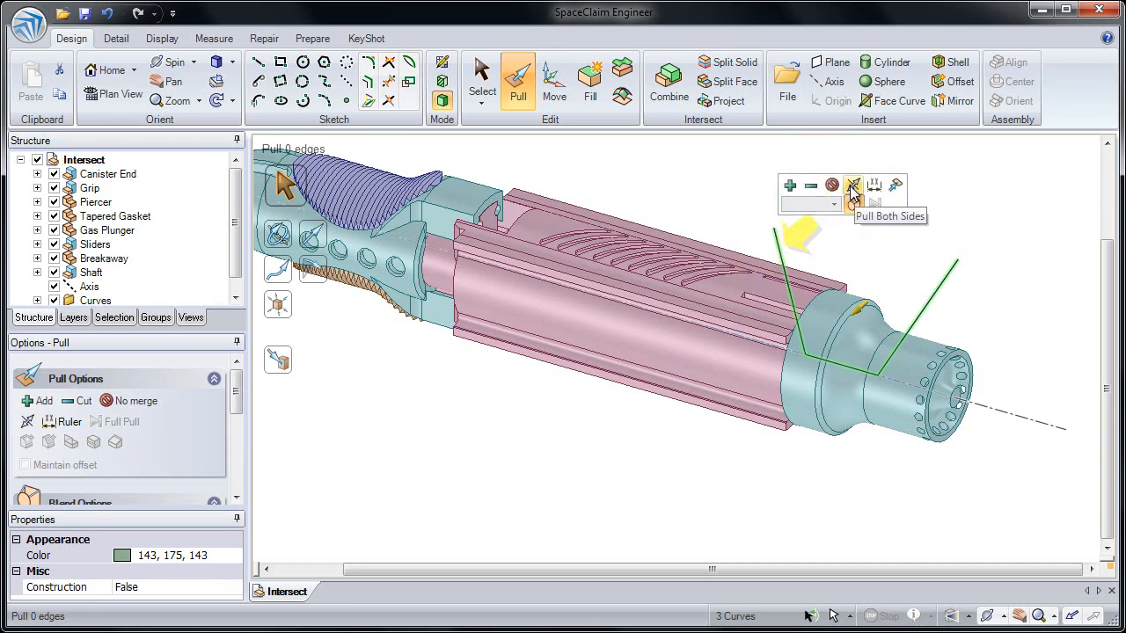
click(852, 186)
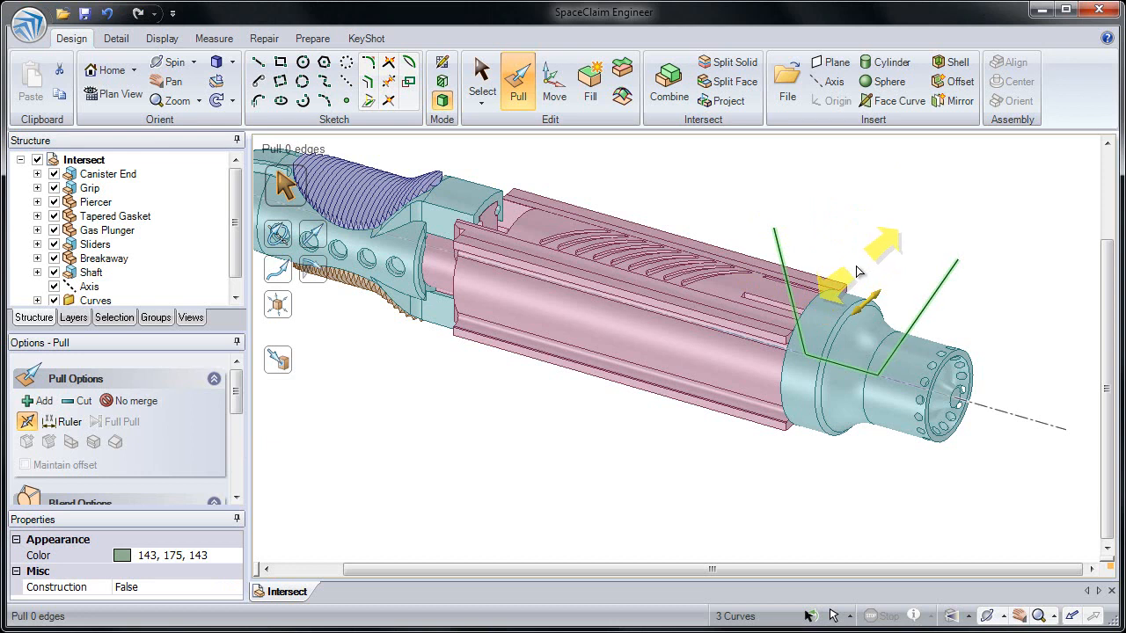
drag(845, 274, 712, 211)
key(Escape)
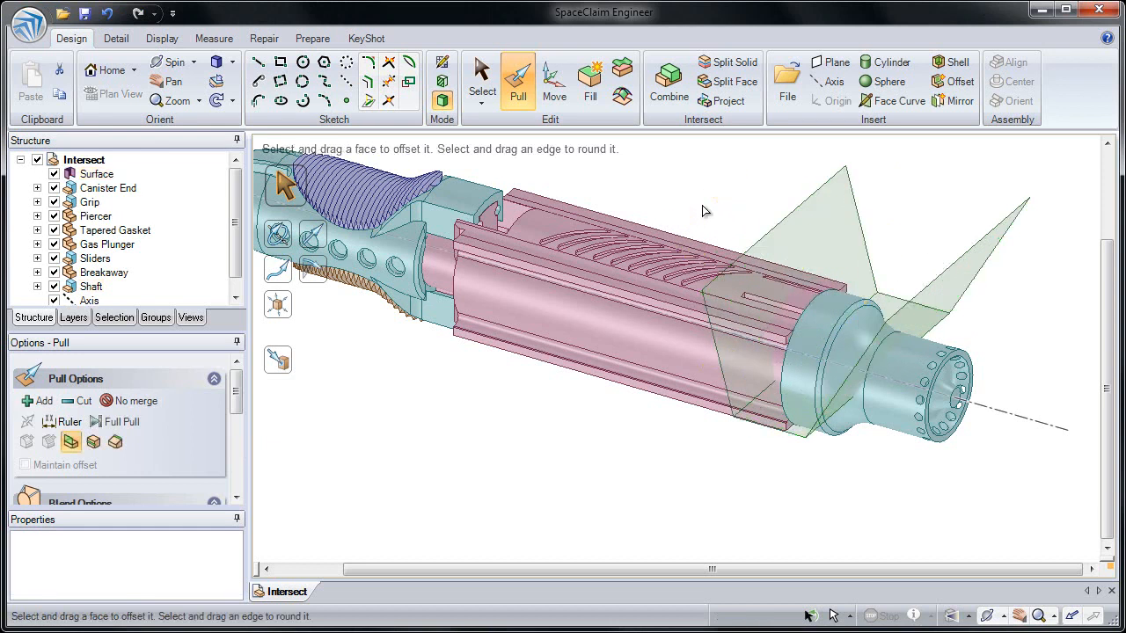
Examine the new surface body and its individual planar faces around the Shaft end
click(99, 174)
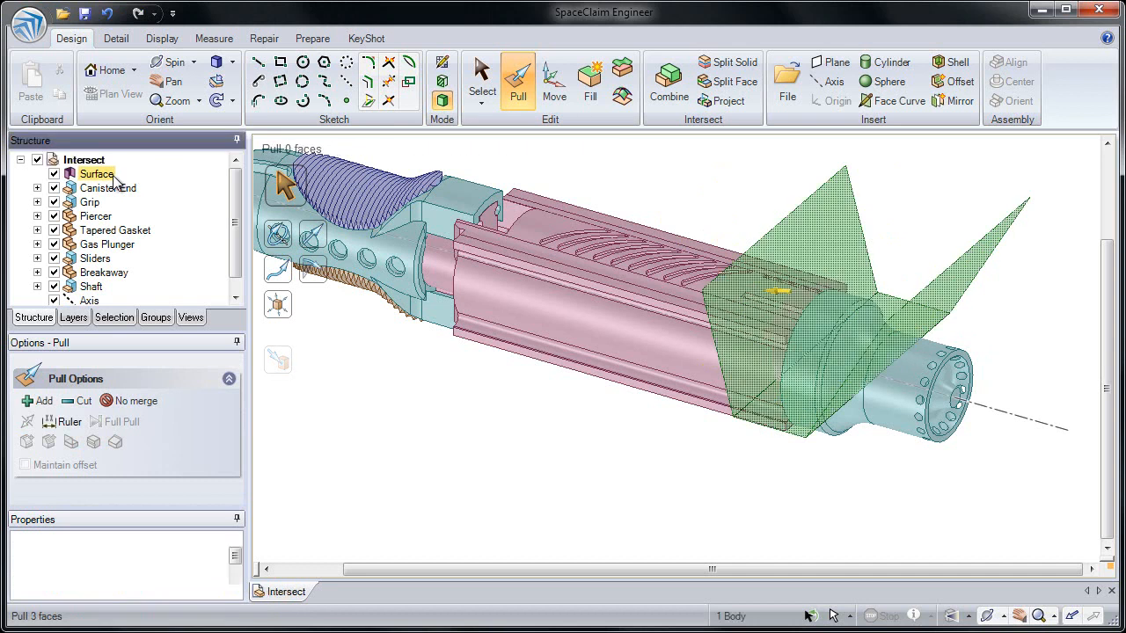
click(730, 173)
click(831, 234)
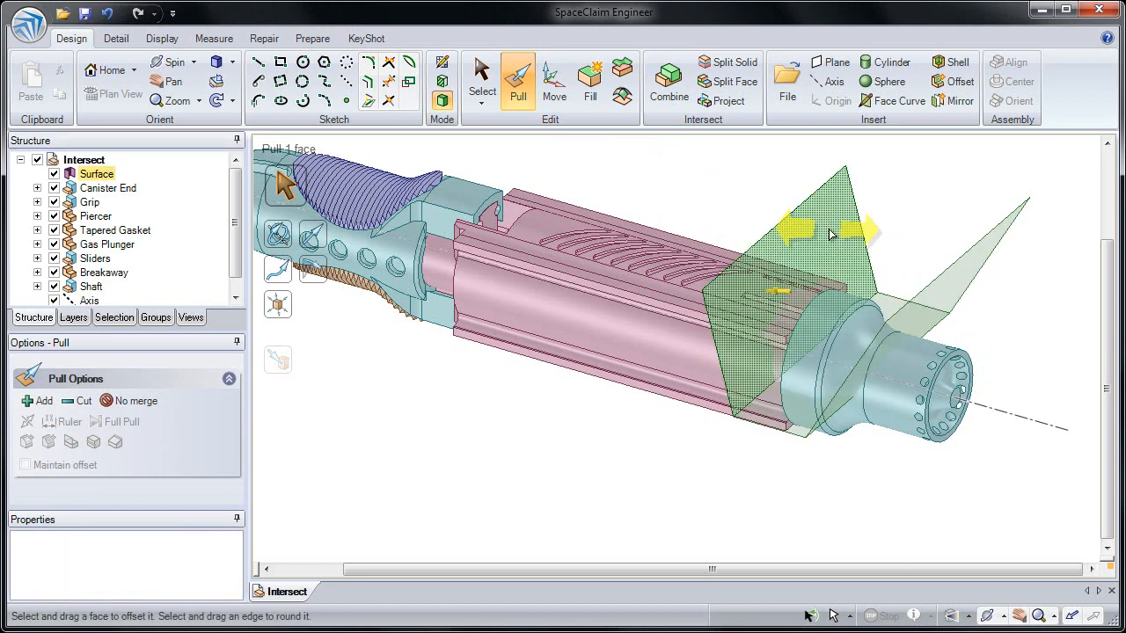
click(894, 308)
drag(894, 308, 951, 293)
click(950, 293)
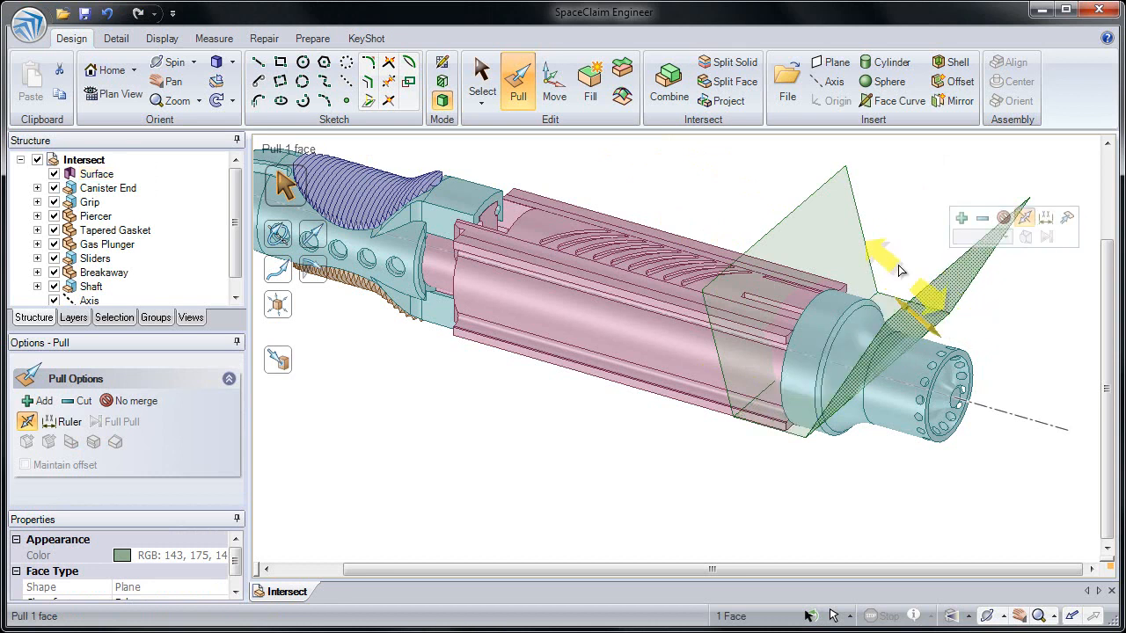
click(897, 236)
click(851, 253)
shift+middle_drag(851, 253, 716, 230)
click(723, 232)
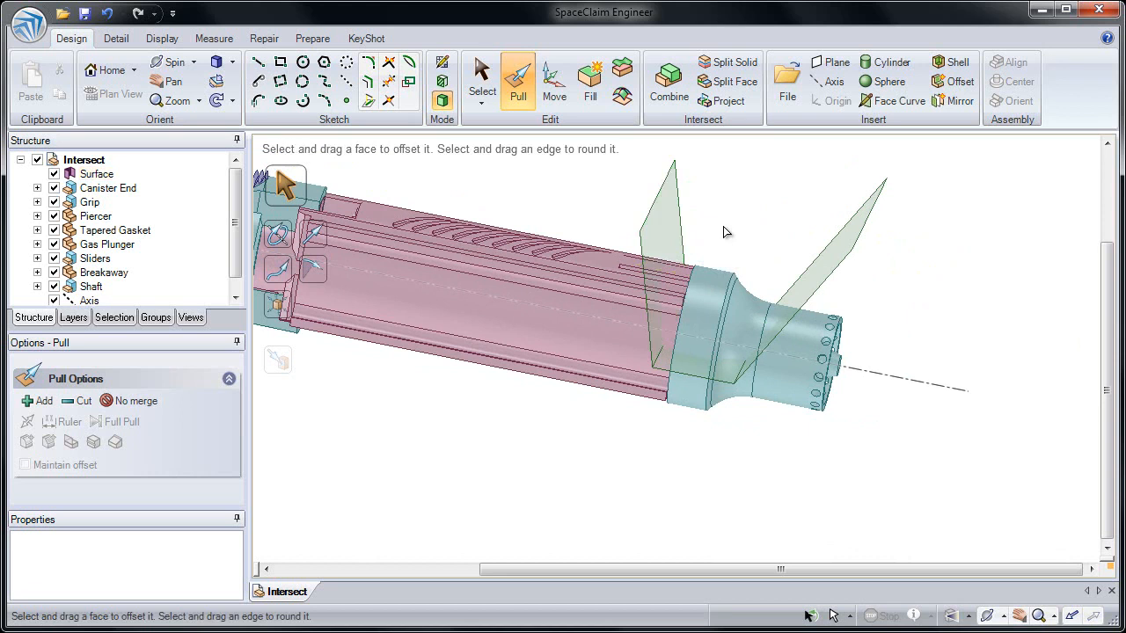
Split the Shaft end solid with Split Solid, using the surface's slanted face and the flat face along the axis as cutters
ctrl+middle_drag(800, 200, 778, 246)
shift+middle_drag(773, 238, 776, 216)
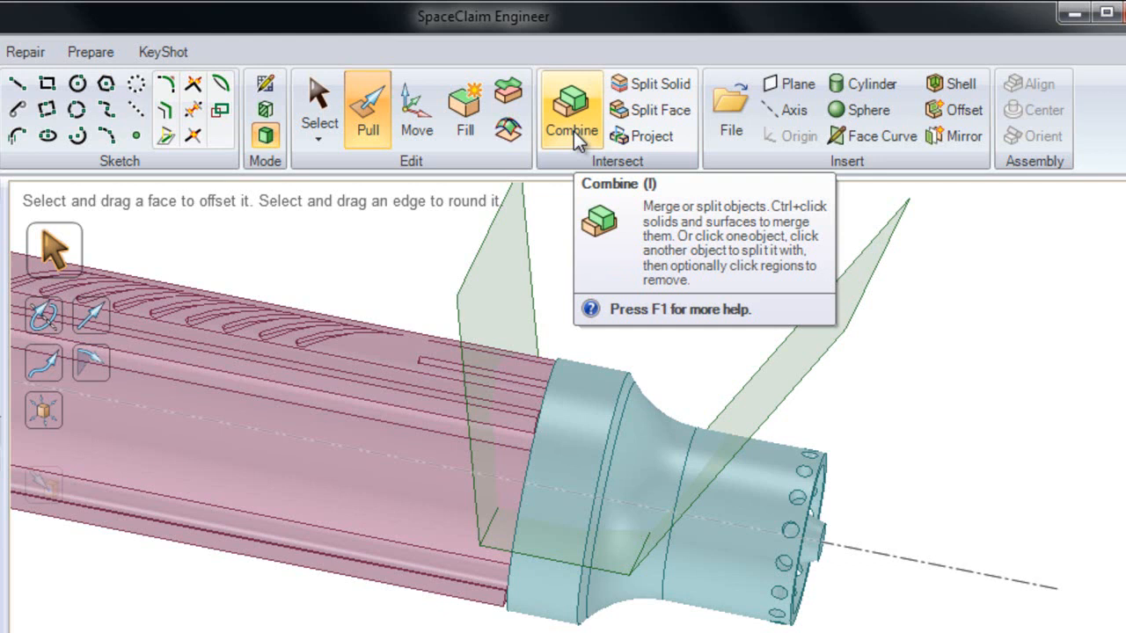
click(648, 85)
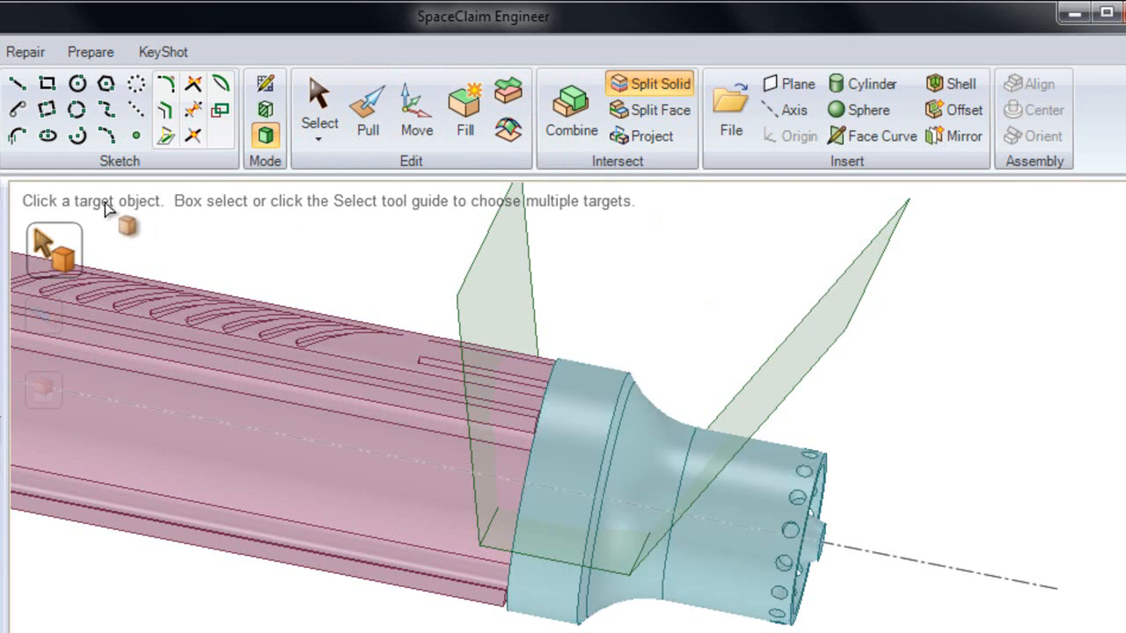
click(619, 372)
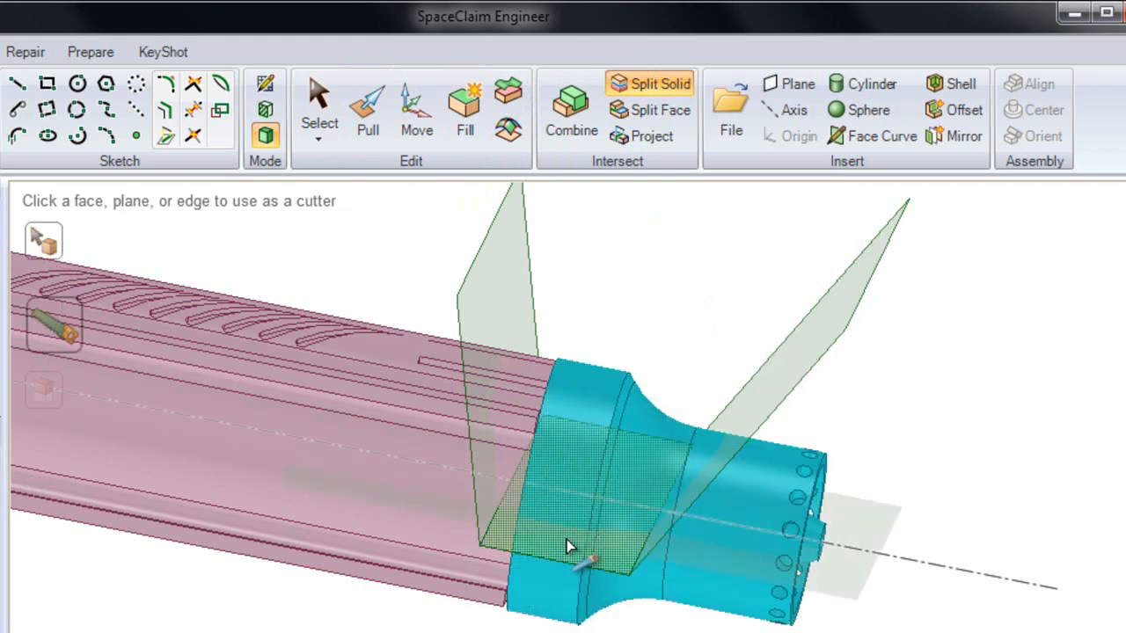
click(770, 388)
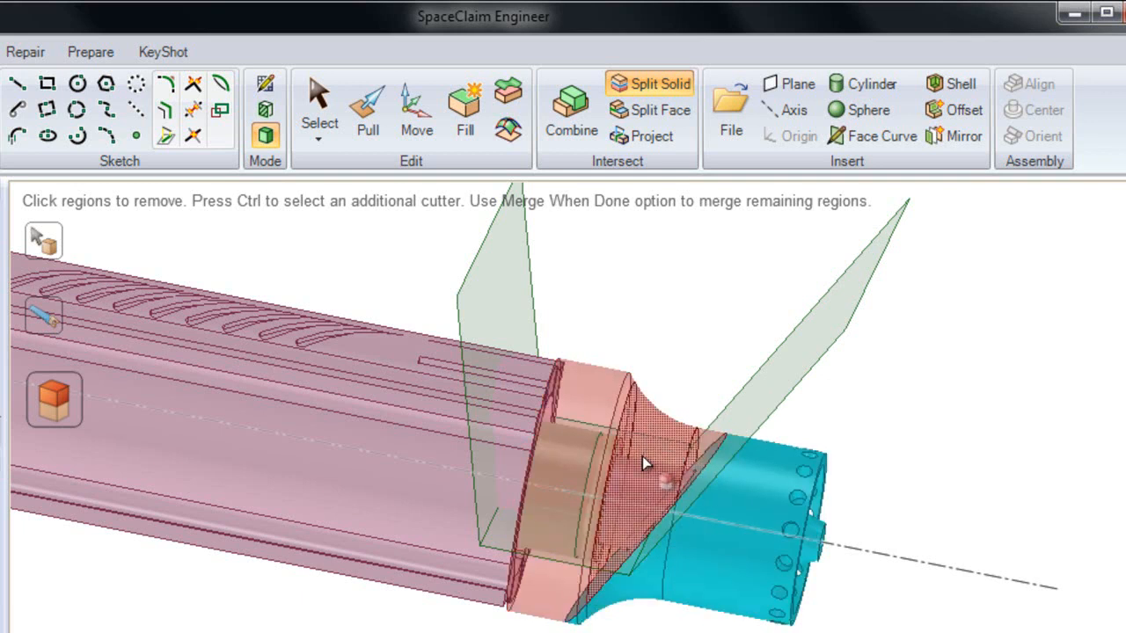
mouse_move(576, 478)
middle_down()
mouse_move(563, 486)
mouse_move(567, 473)
middle_up()
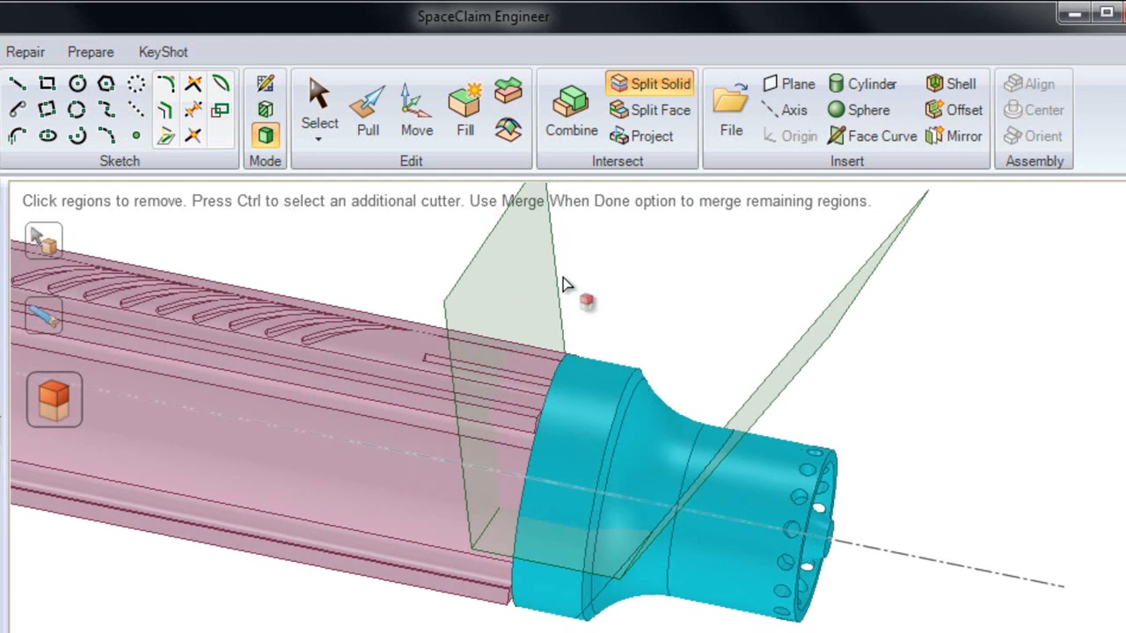
key(ctrl)
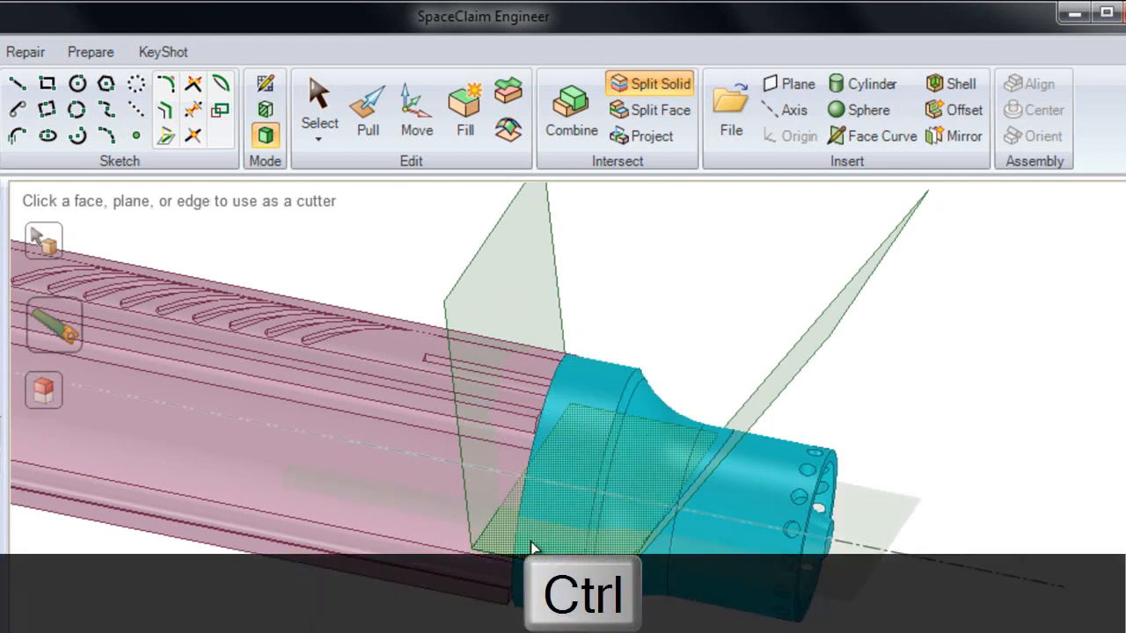
click(534, 547)
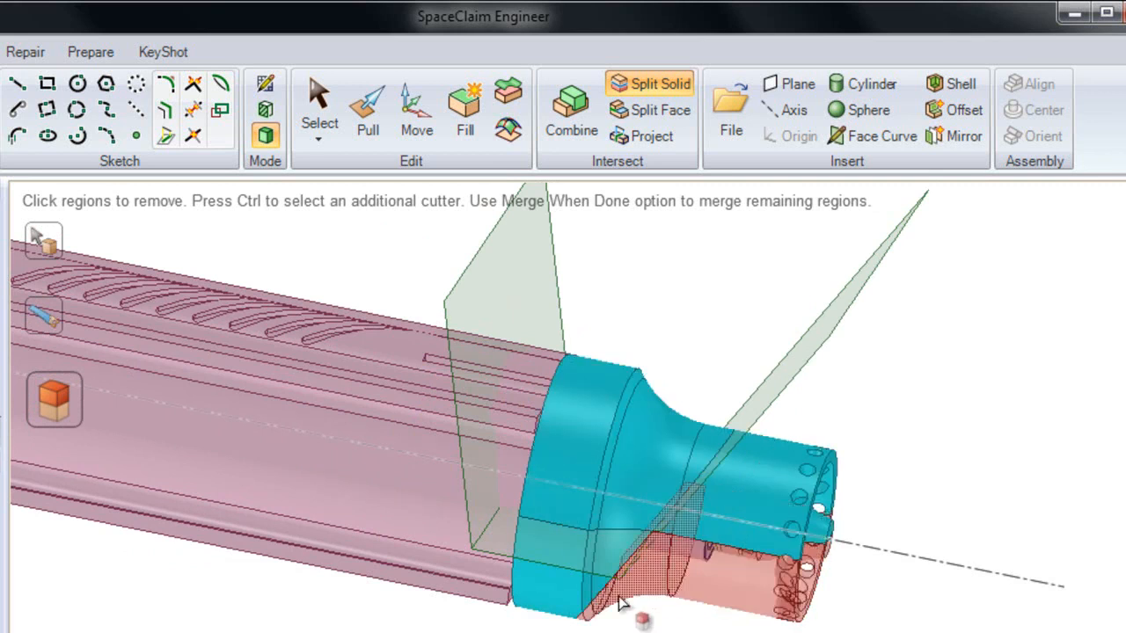
Add the surface's upright face as another cutter and remove the Shaft end region enclosed between the surface faces
click(549, 595)
click(558, 510)
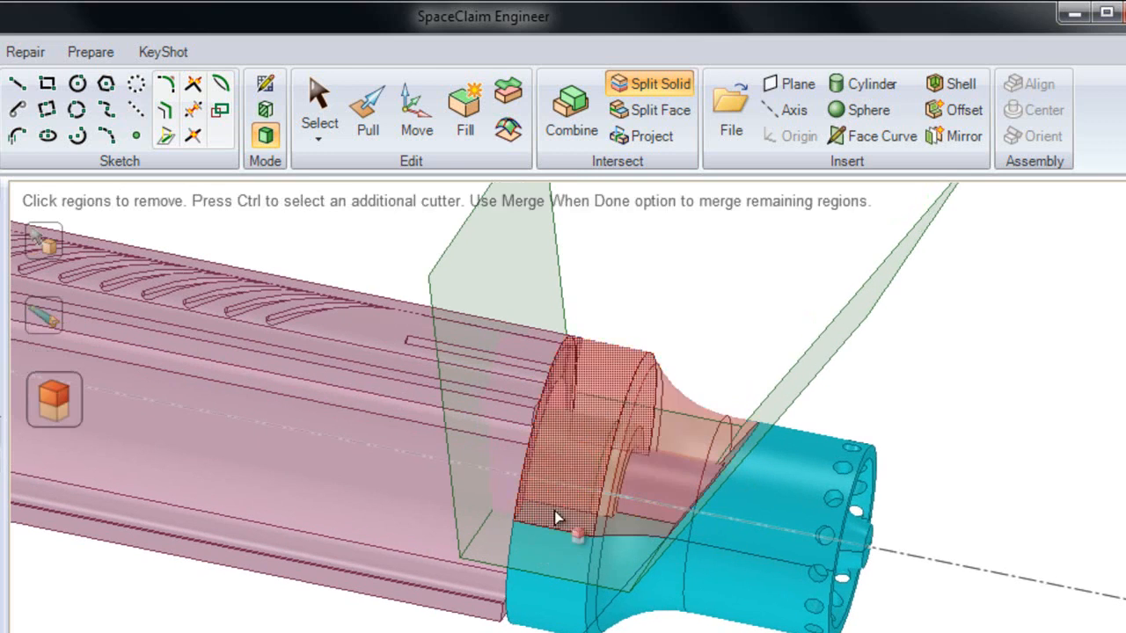
click(524, 413)
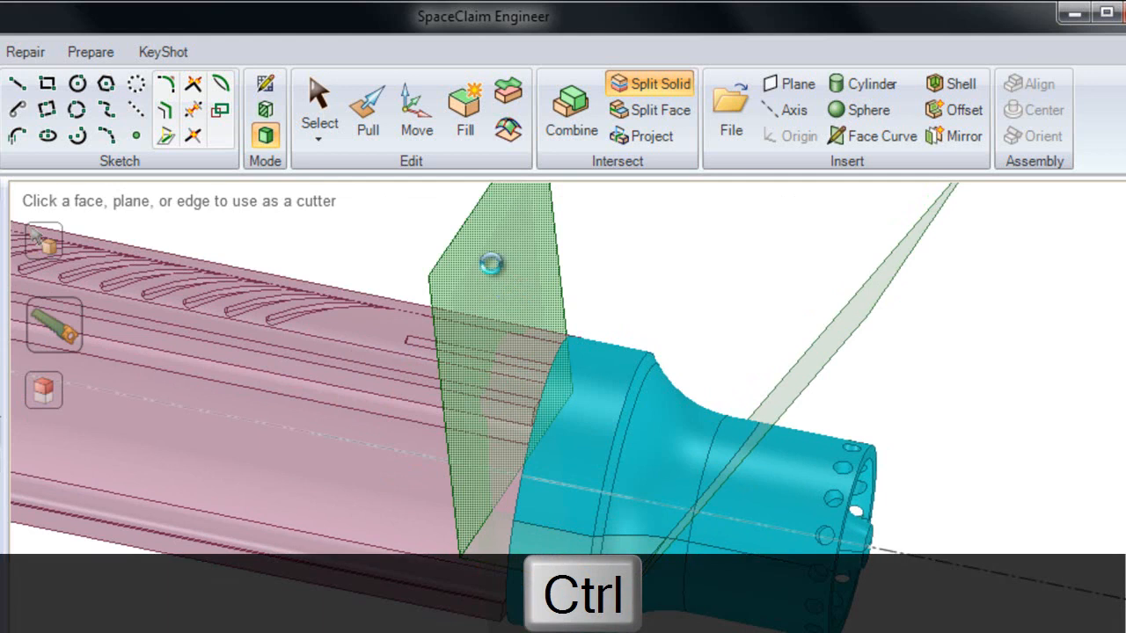
ctrl+click(491, 263)
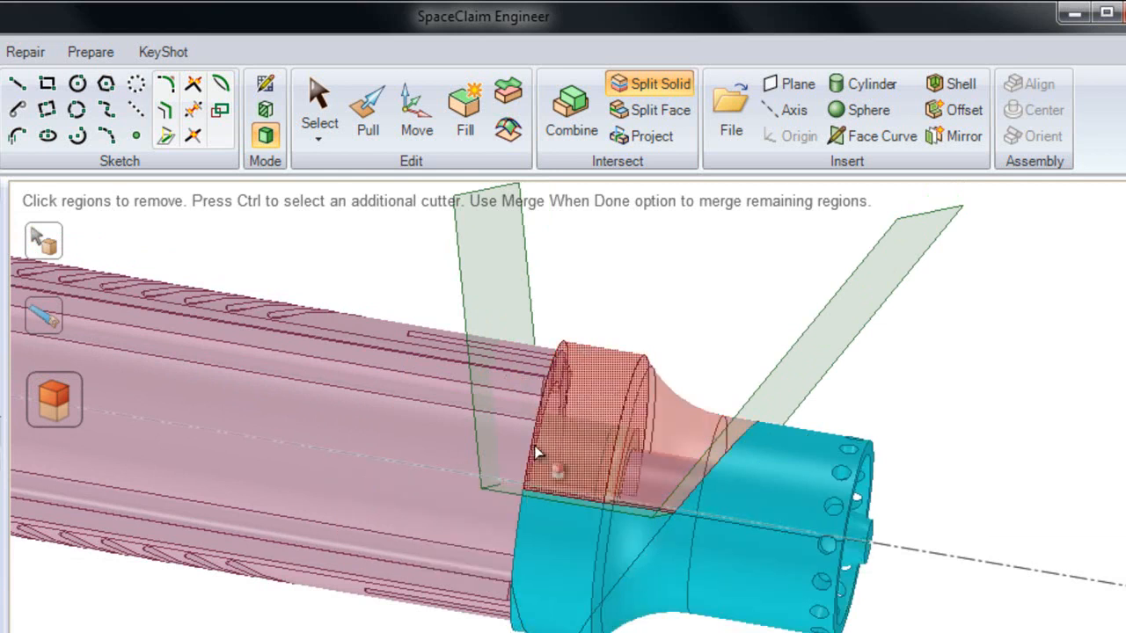
click(576, 401)
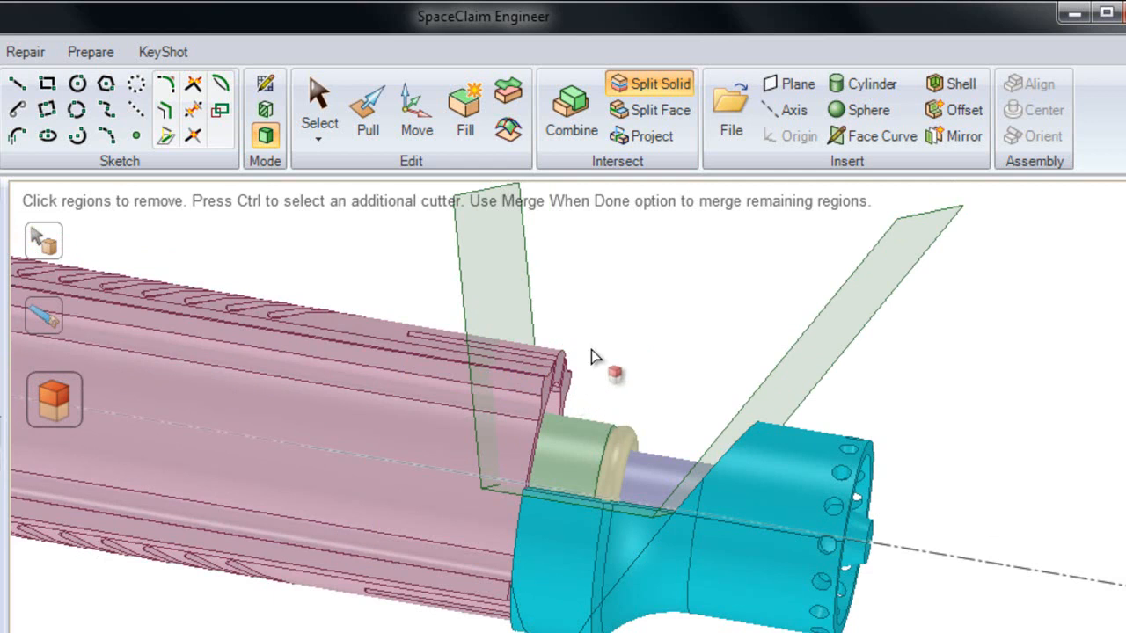
Undo the region removal, the splits and the target selection on the Shaft end
key(ctrl+z)
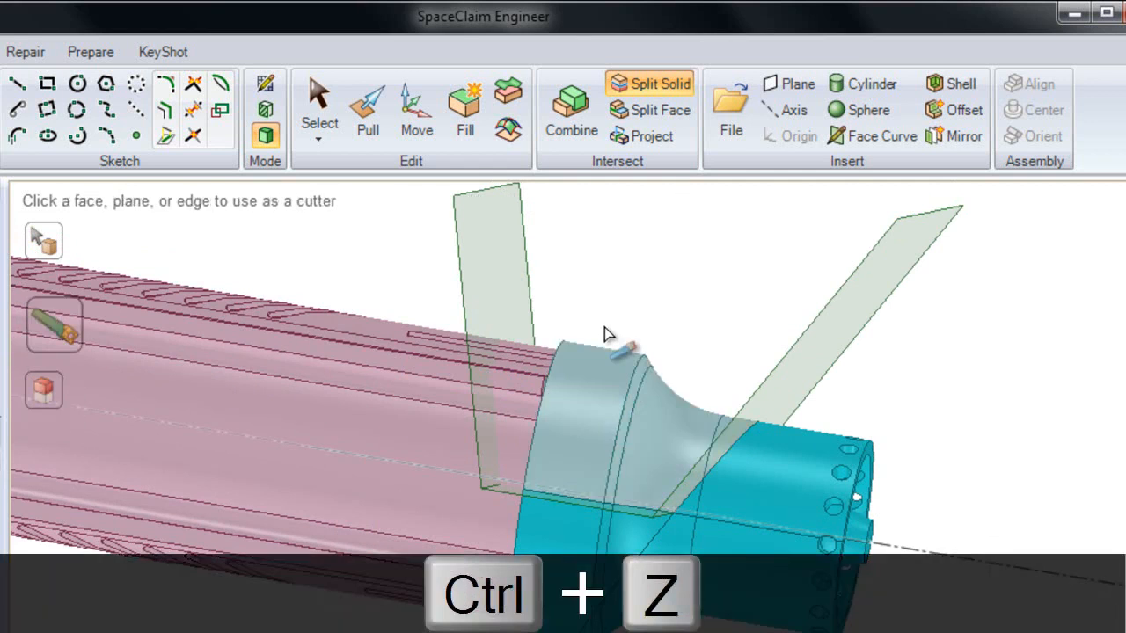
key(ctrl+z)
key(ctrl+z)
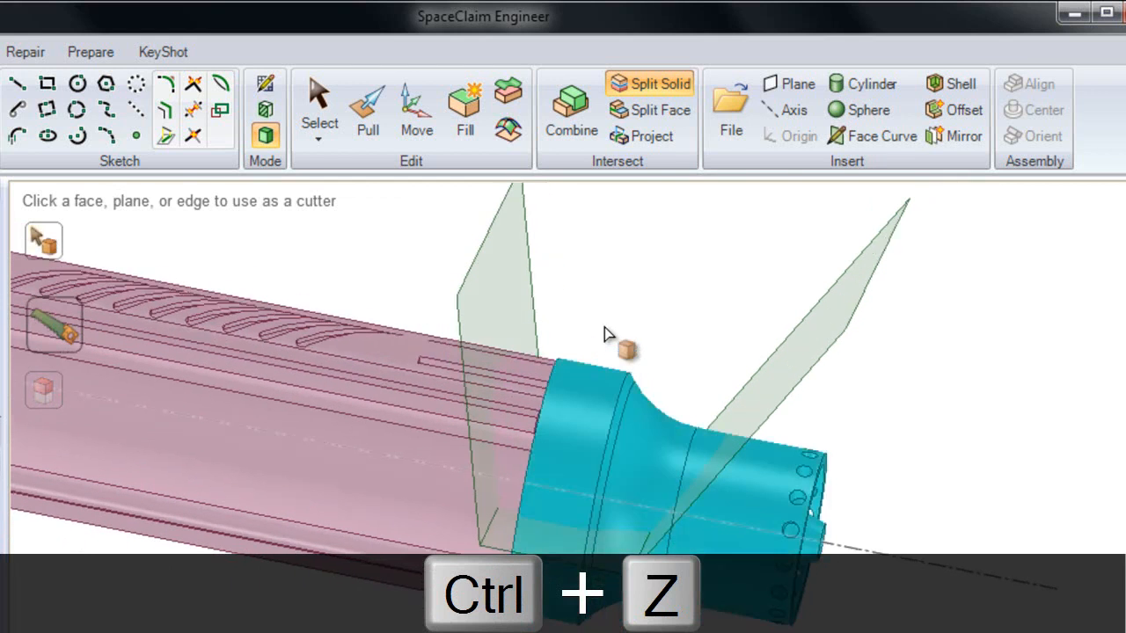
key(ctrl+z)
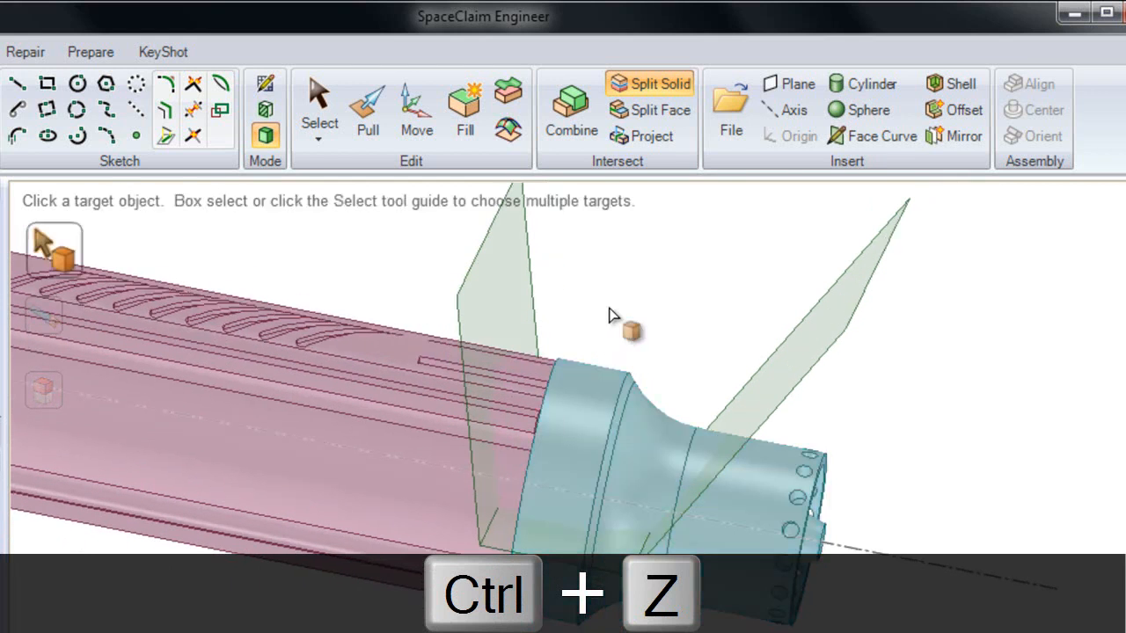
Start Combine on the Shaft end solid with Keep cutter enabled and use the three-faced surface as the cutter
click(573, 128)
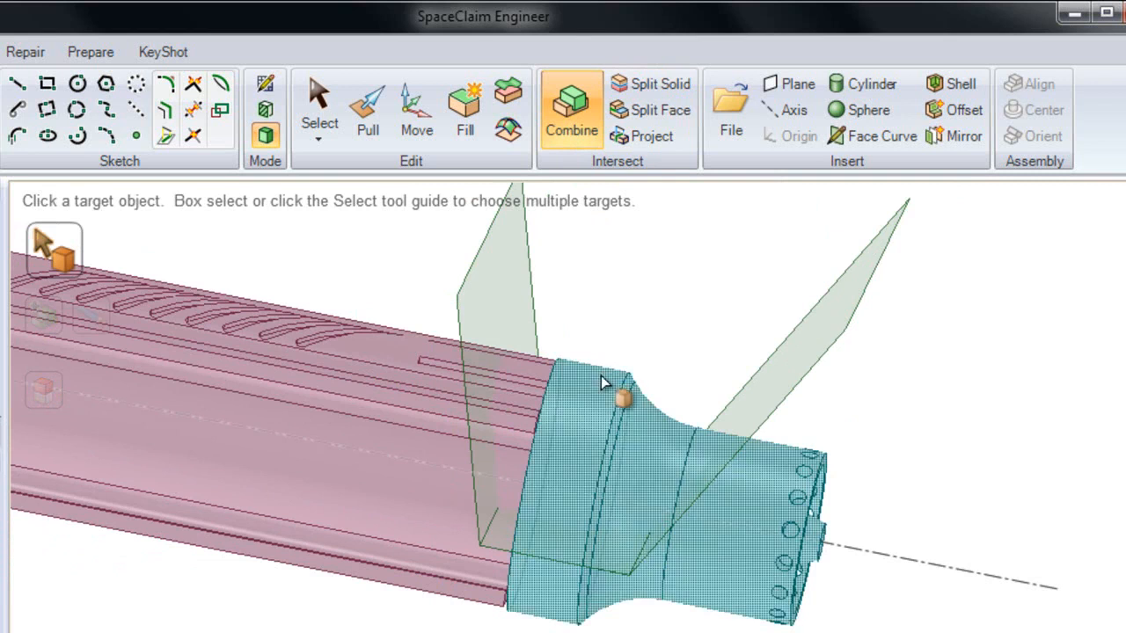
click(598, 407)
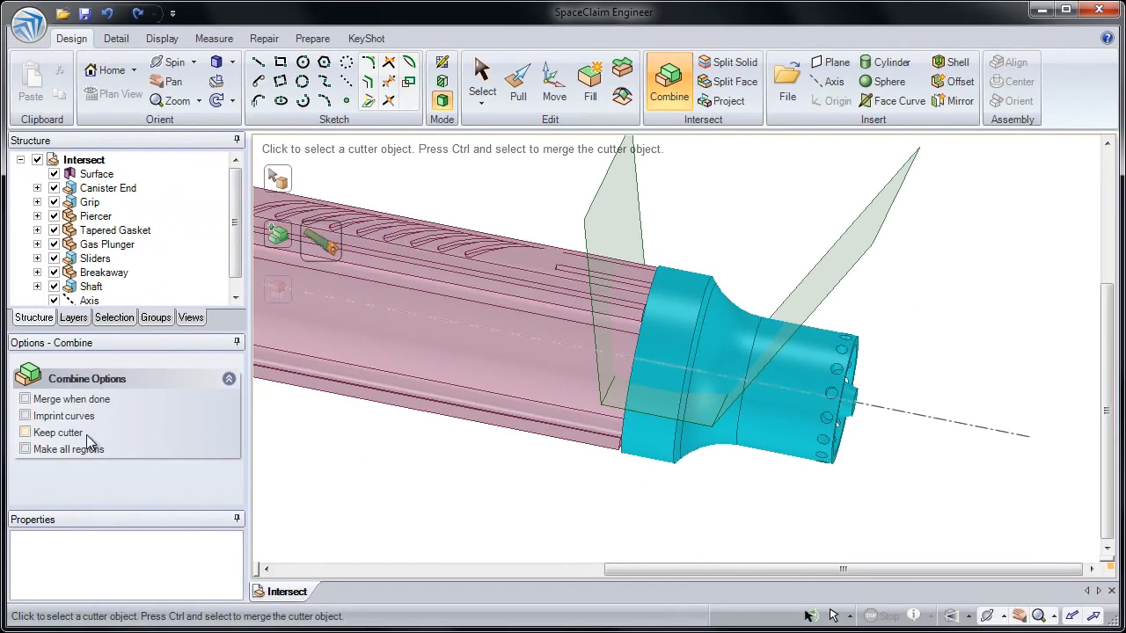
click(77, 441)
click(616, 214)
middle_drag(615, 209, 617, 198)
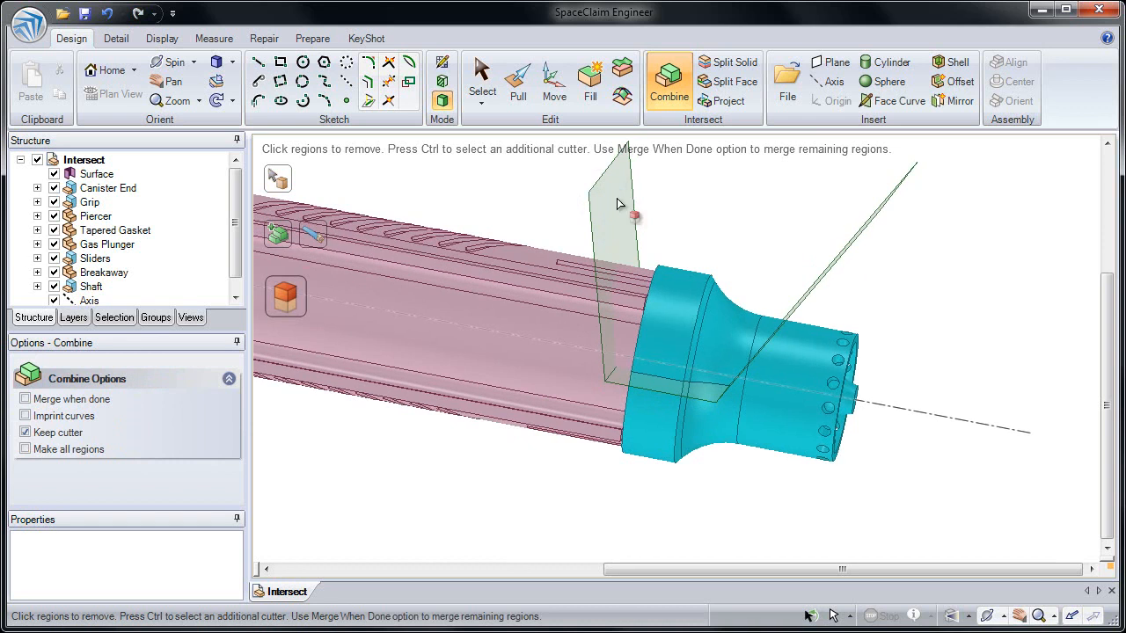
Remove the Shaft end region enclosed by the surface and finish the Combine operation
click(691, 299)
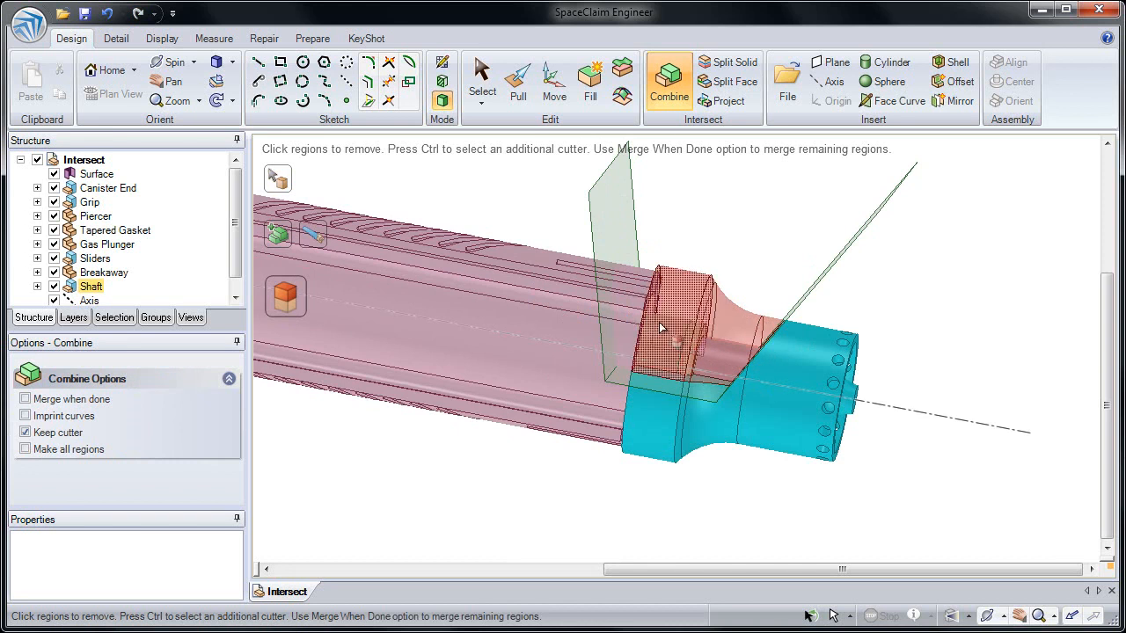
click(668, 278)
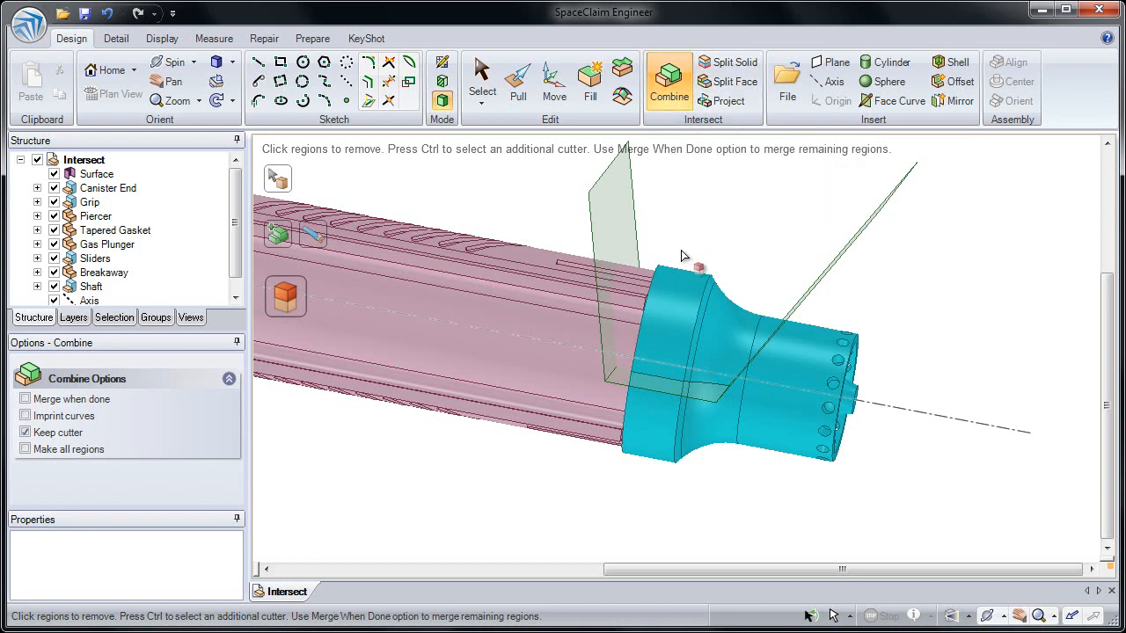
click(669, 318)
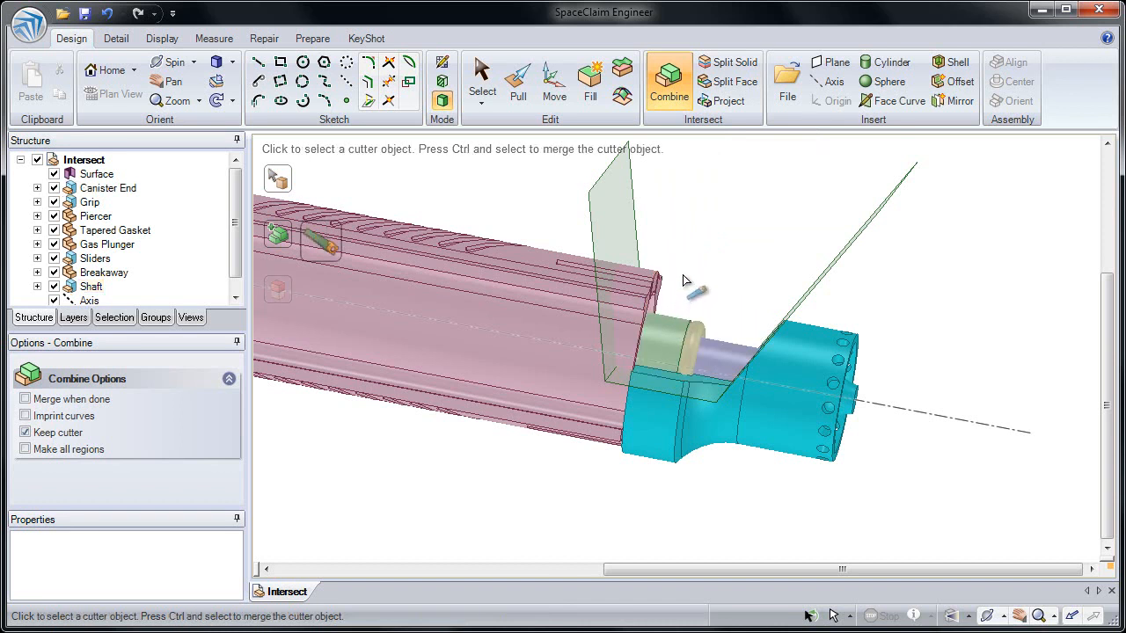
click(684, 278)
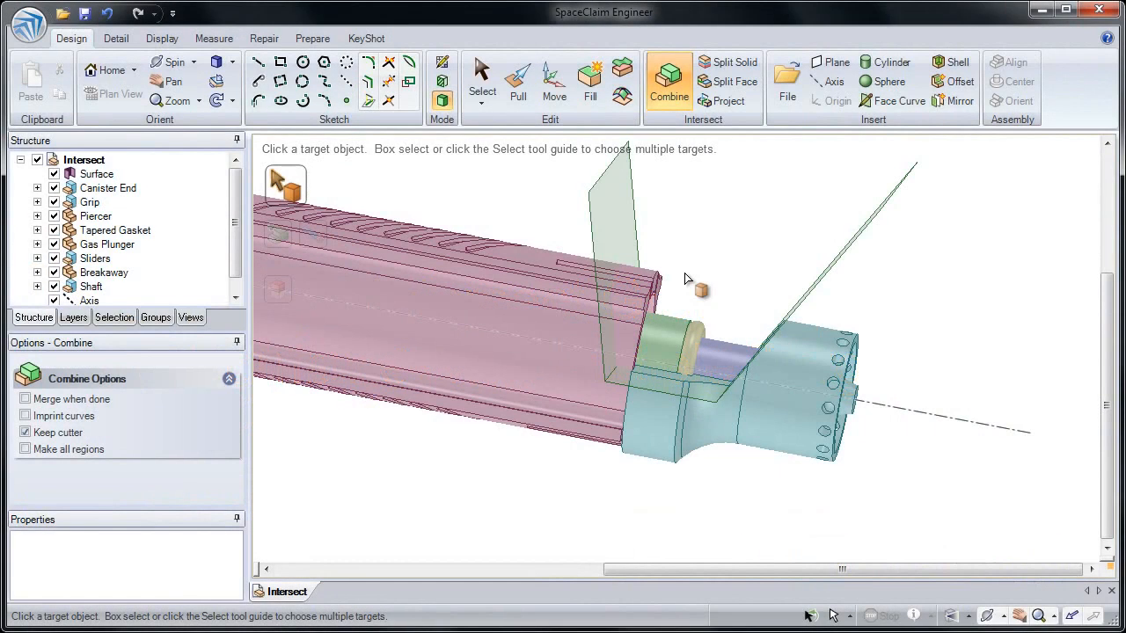
Delete the Surface body from the model and bring the whole assembly into view
click(482, 86)
click(104, 174)
key(Delete)
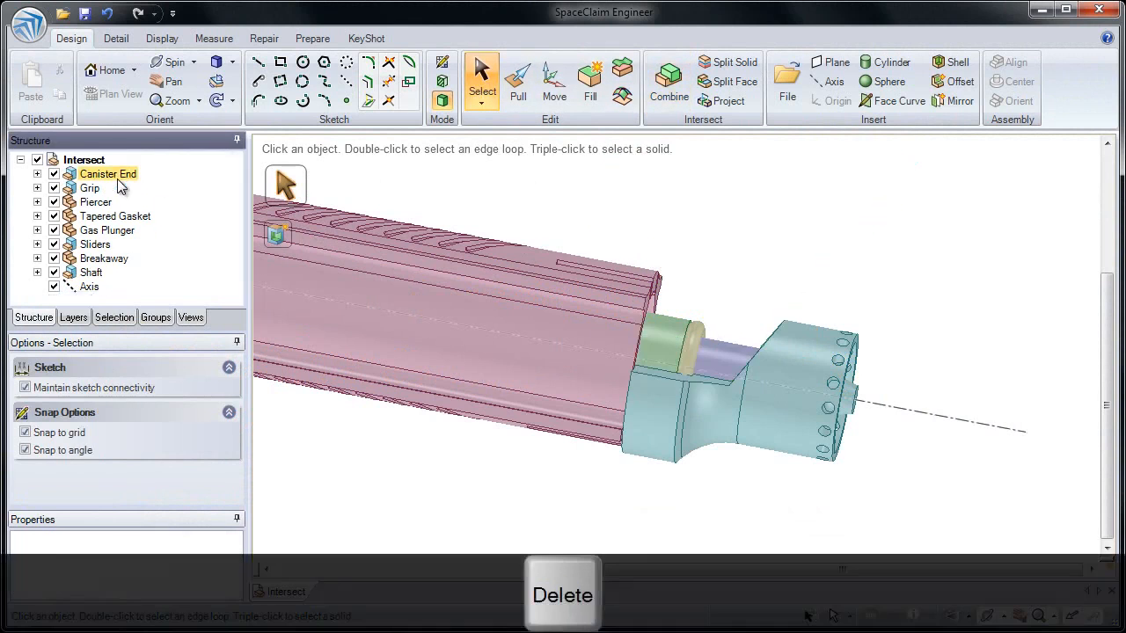
scroll(606, 349, down, 5)
middle_drag(506, 251, 666, 260)
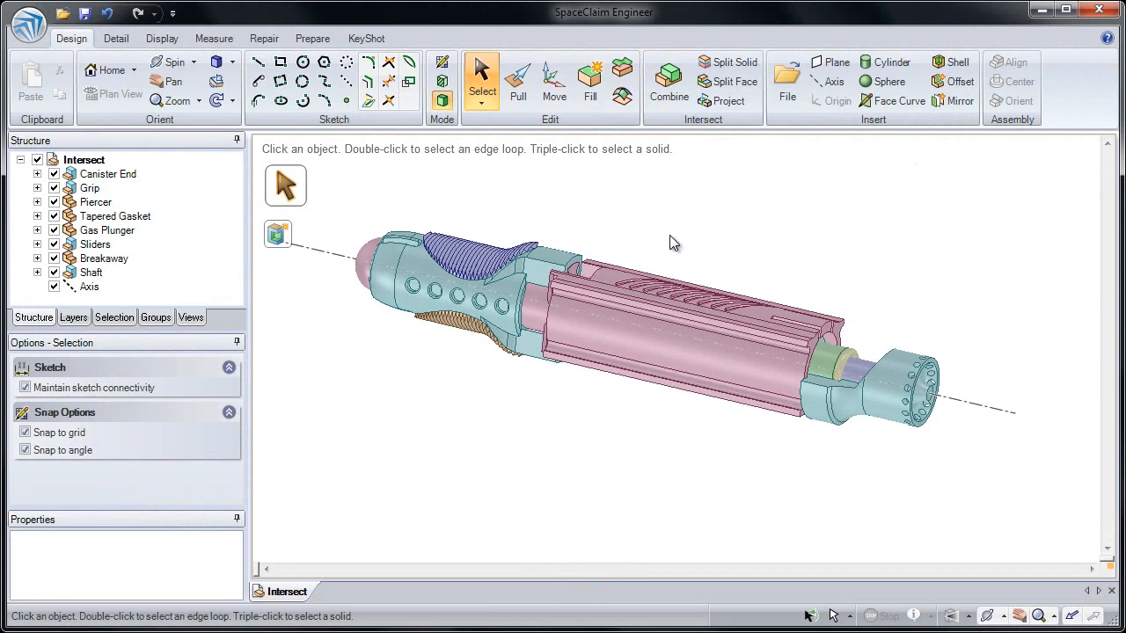
Insert a plane through the central axis, running lengthwise along the whole assembly
click(957, 403)
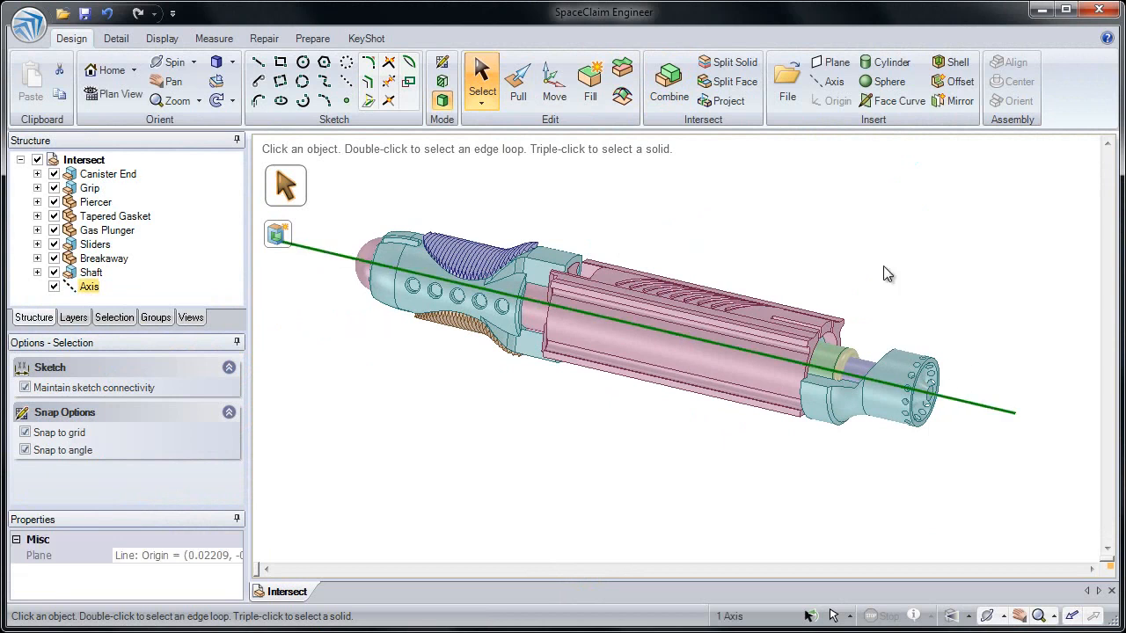
click(838, 64)
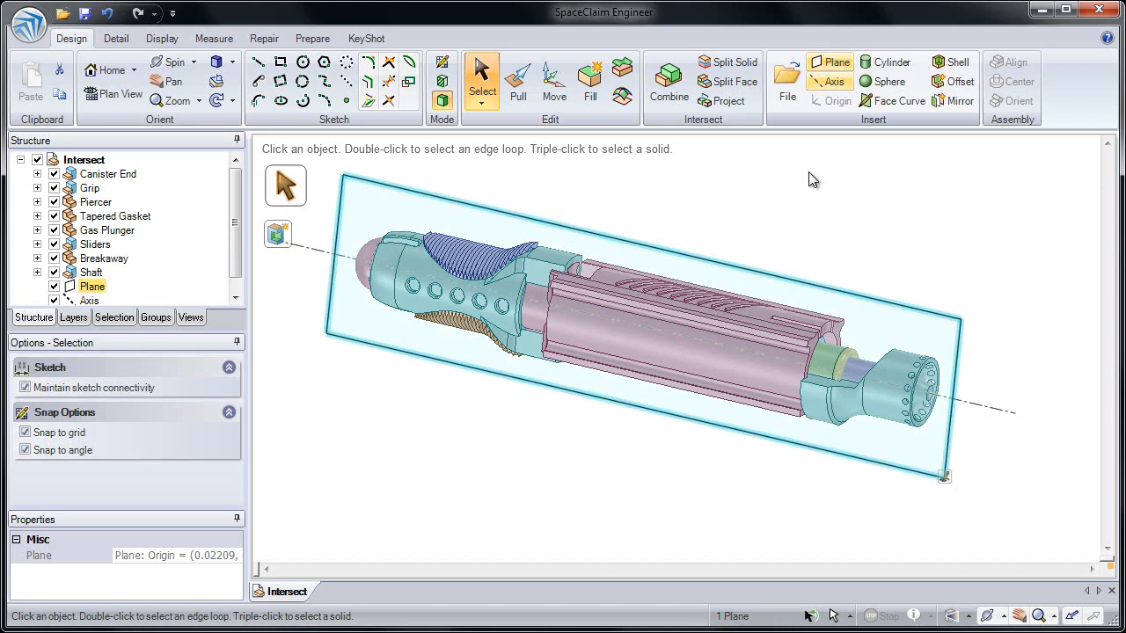
click(774, 193)
middle_drag(774, 193, 750, 192)
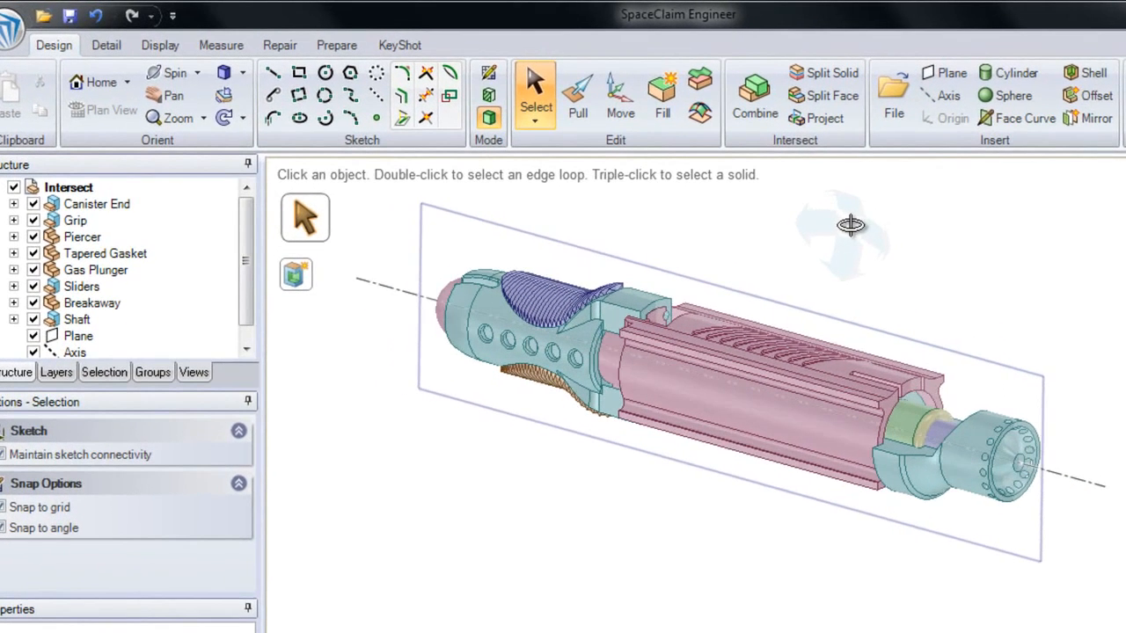
Combine all the assembly's solids as targets with the lengthwise plane as the cutter
click(754, 95)
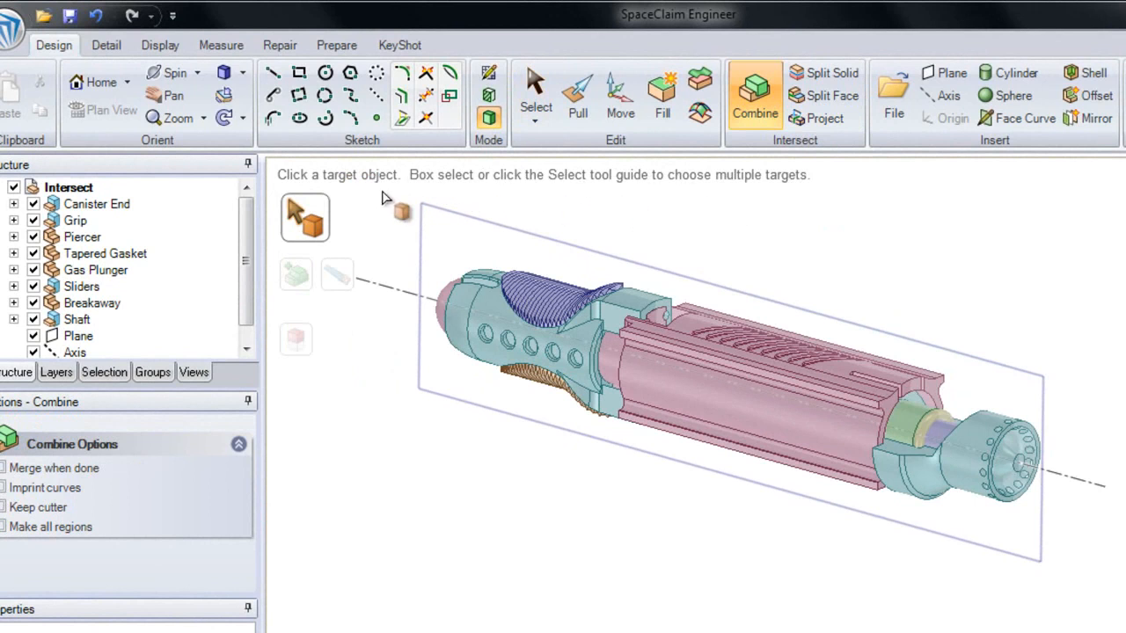
drag(381, 191, 1125, 619)
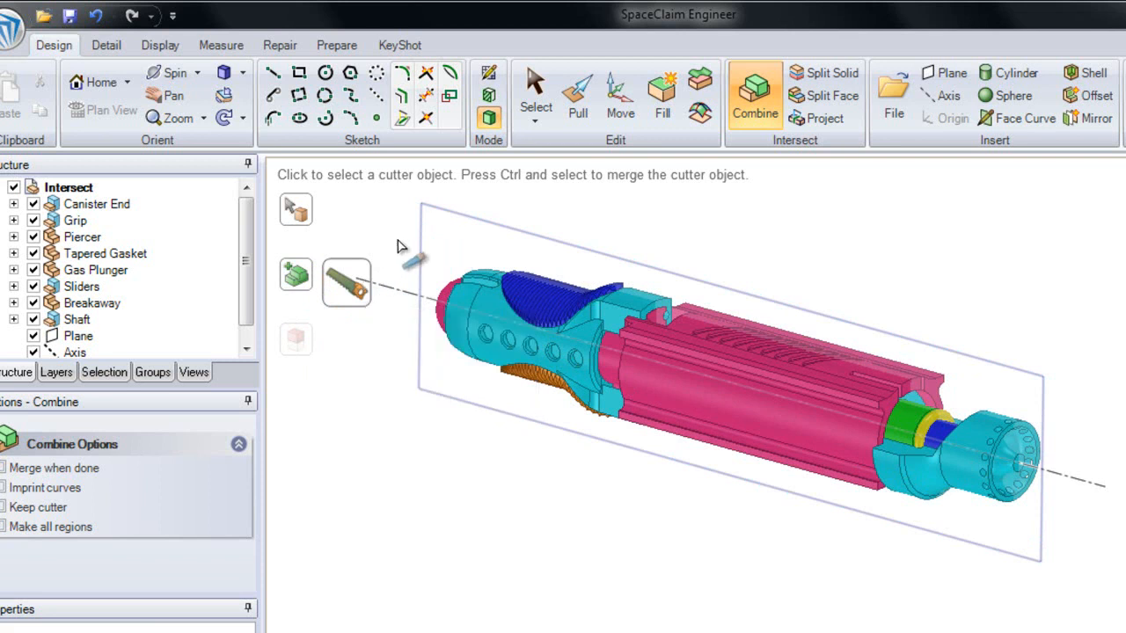
click(455, 211)
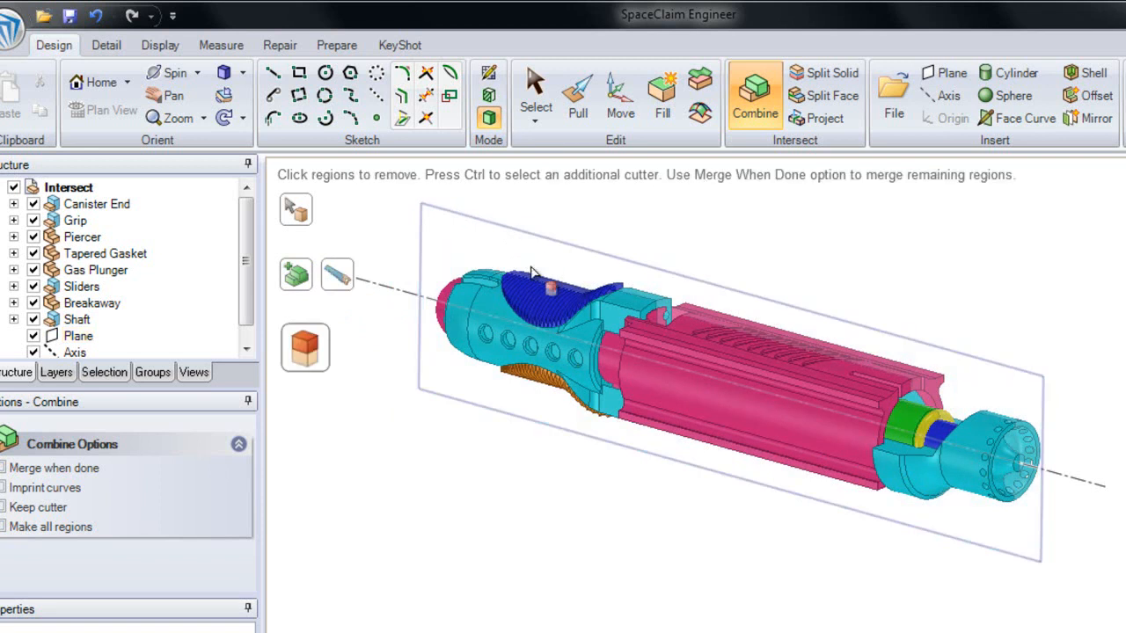
Remove the outer shell regions of the shaft and grip on the near side of the cutting plane
middle_drag(666, 366, 649, 387)
click(677, 410)
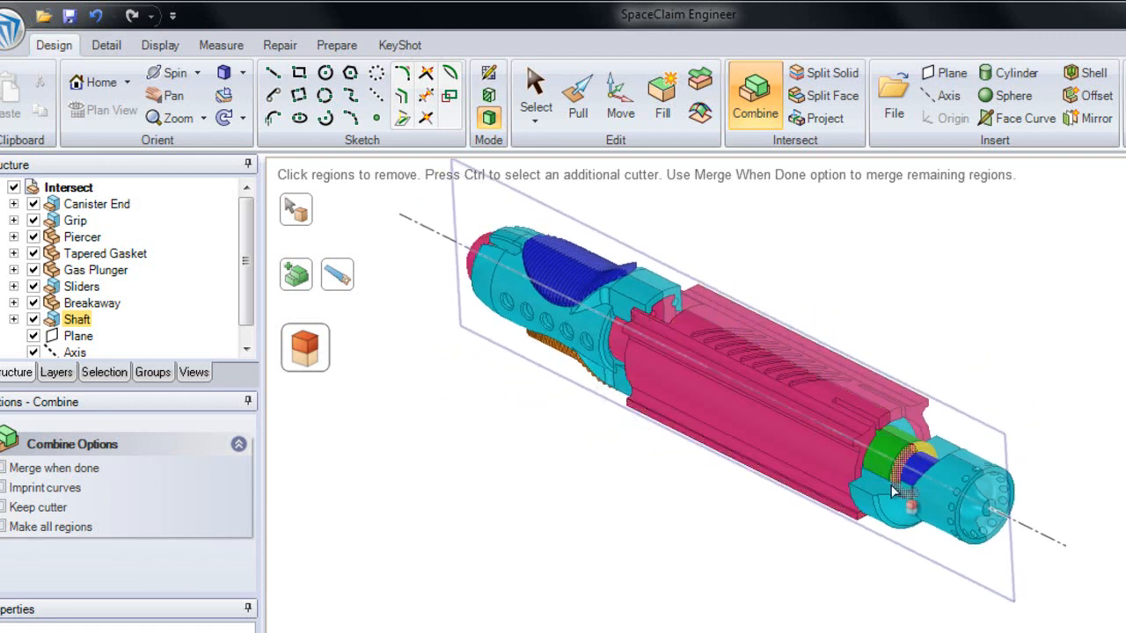
click(888, 508)
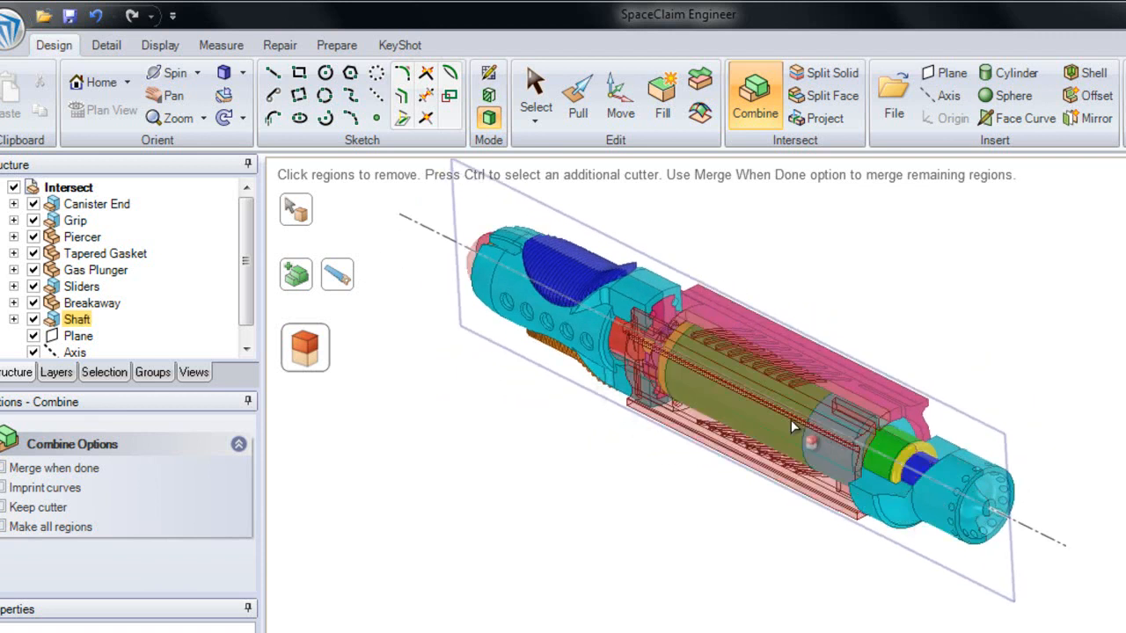
click(591, 328)
click(585, 330)
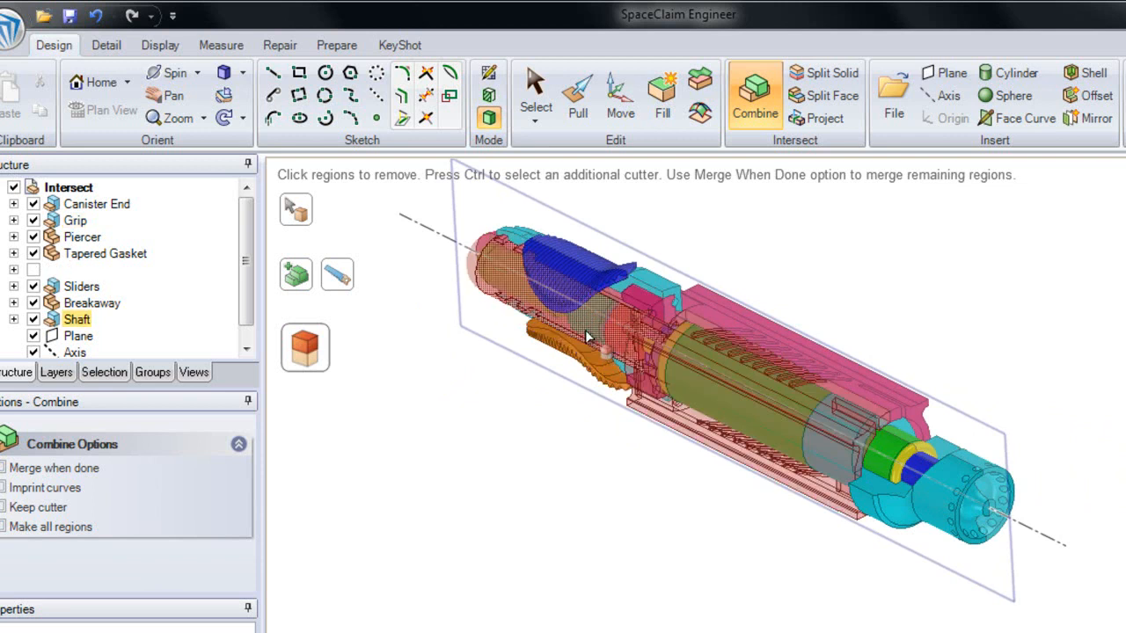
click(743, 405)
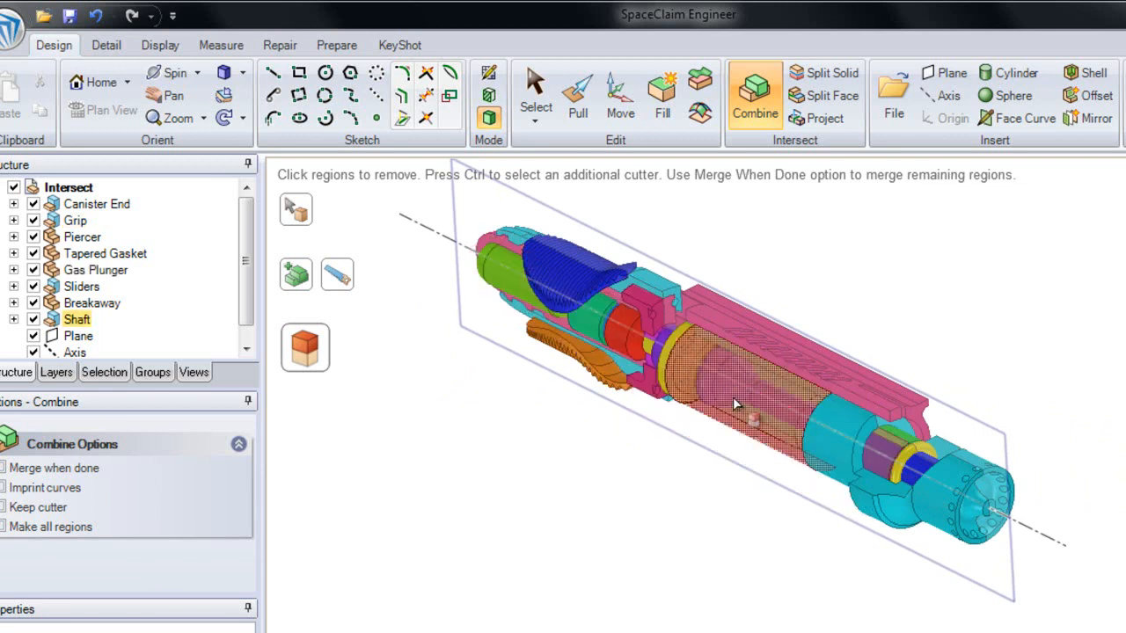
click(702, 427)
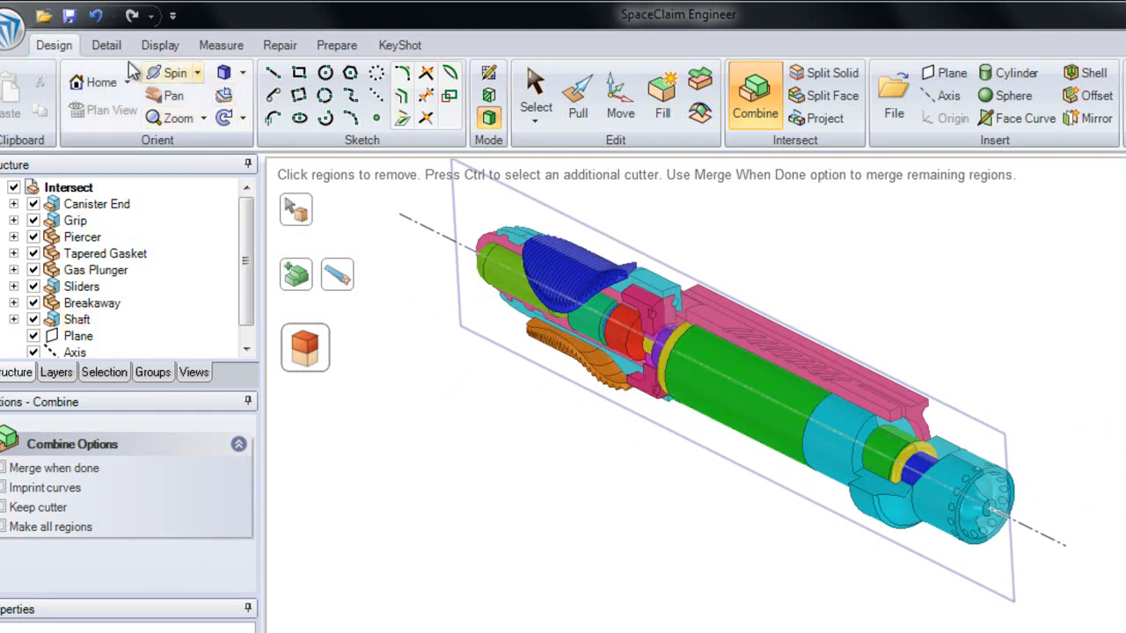
Remove all remaining regions on the same side of the plane from the Right view, return to the Home view and end Combine
click(244, 74)
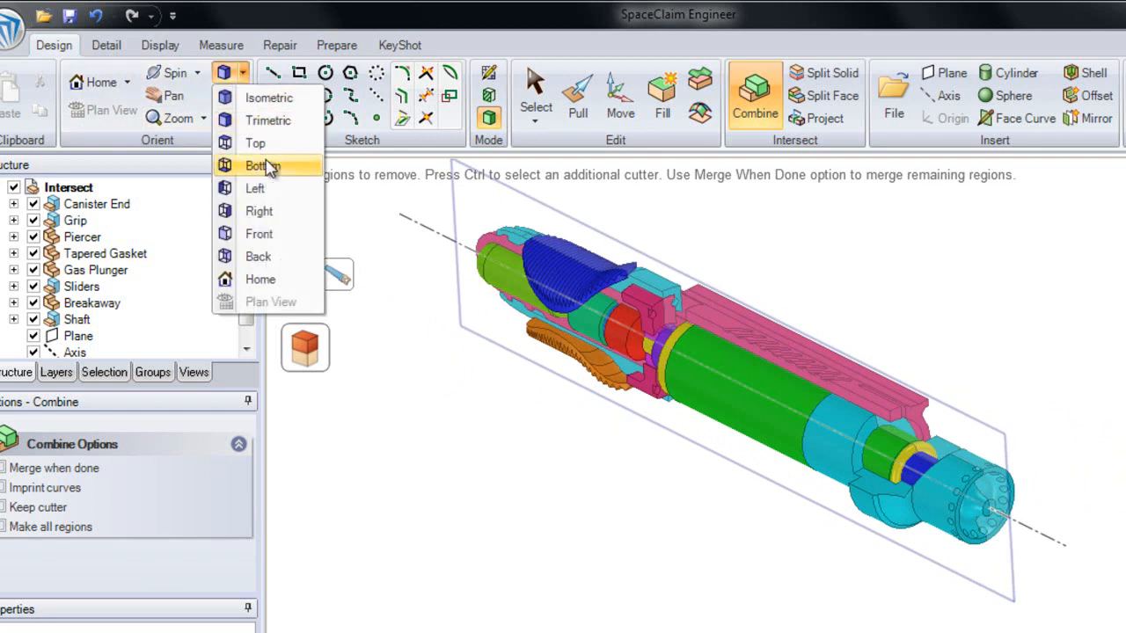
click(259, 211)
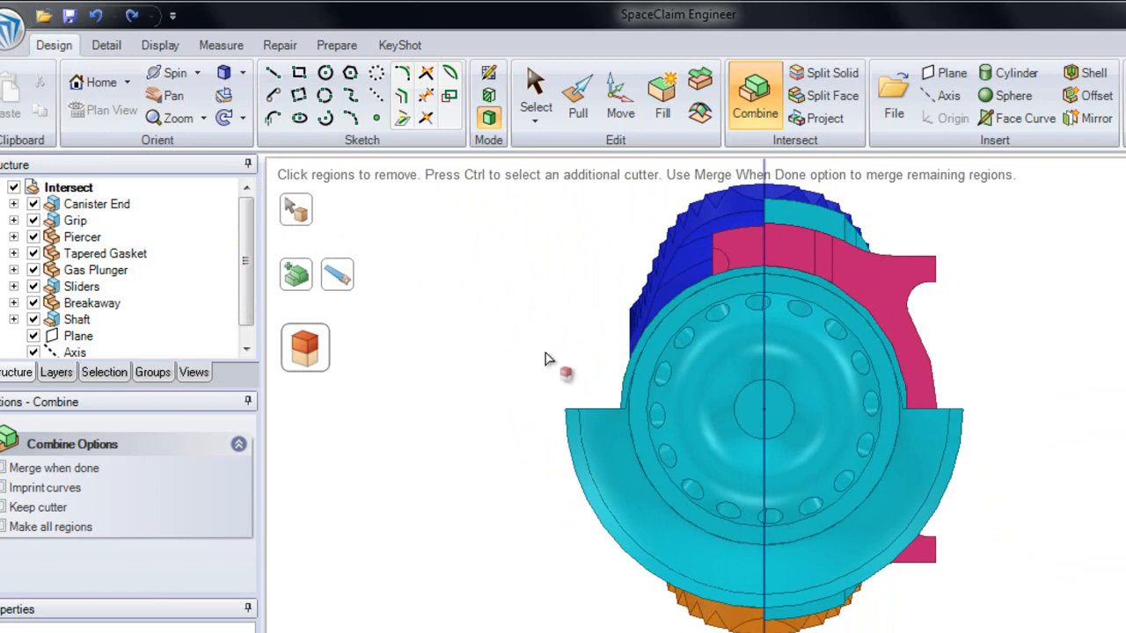
click(647, 380)
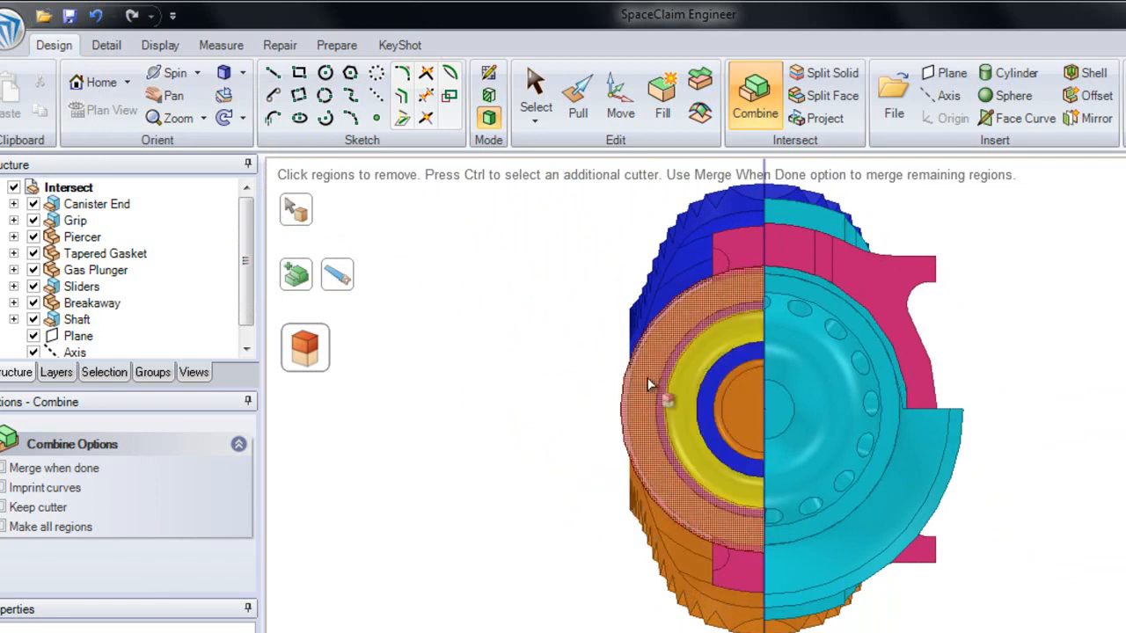
click(648, 363)
click(651, 310)
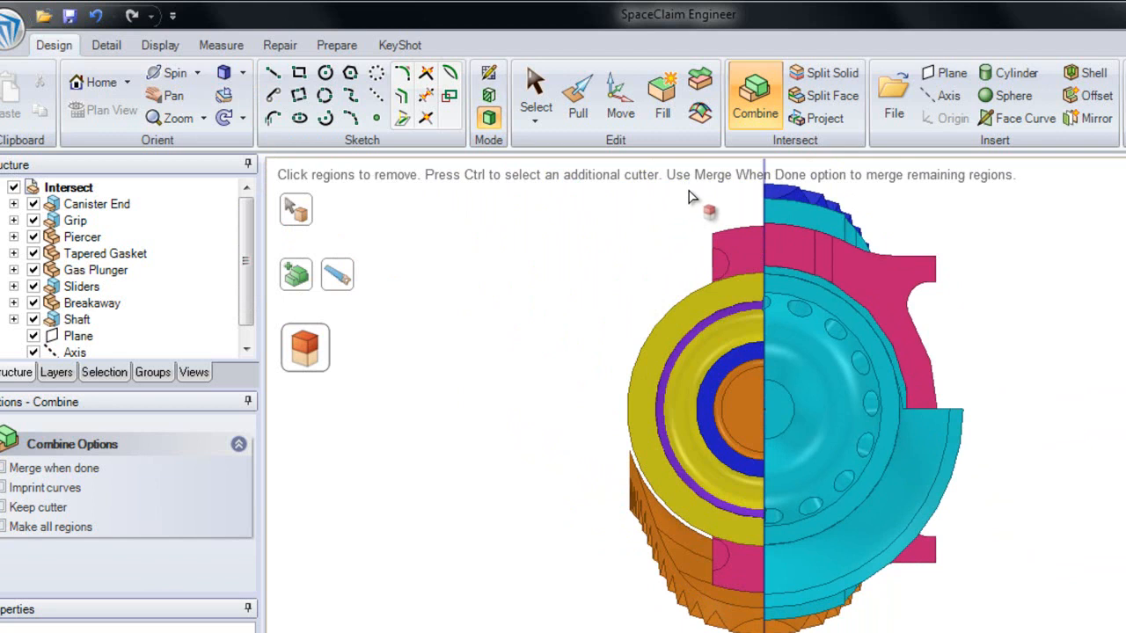
drag(687, 191, 507, 617)
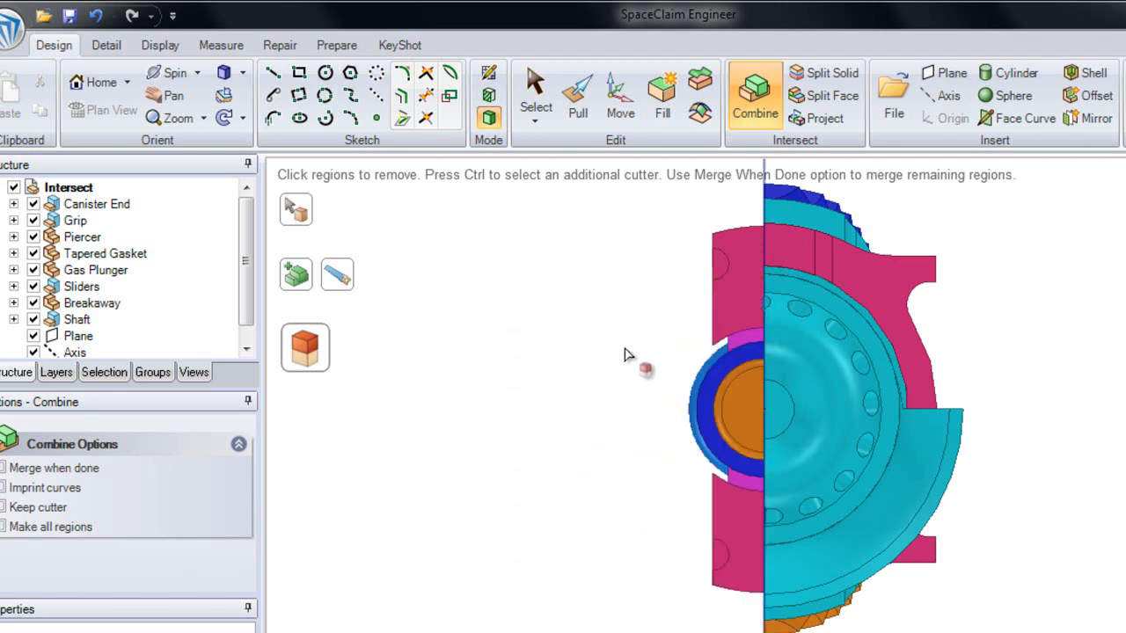
drag(737, 200, 594, 628)
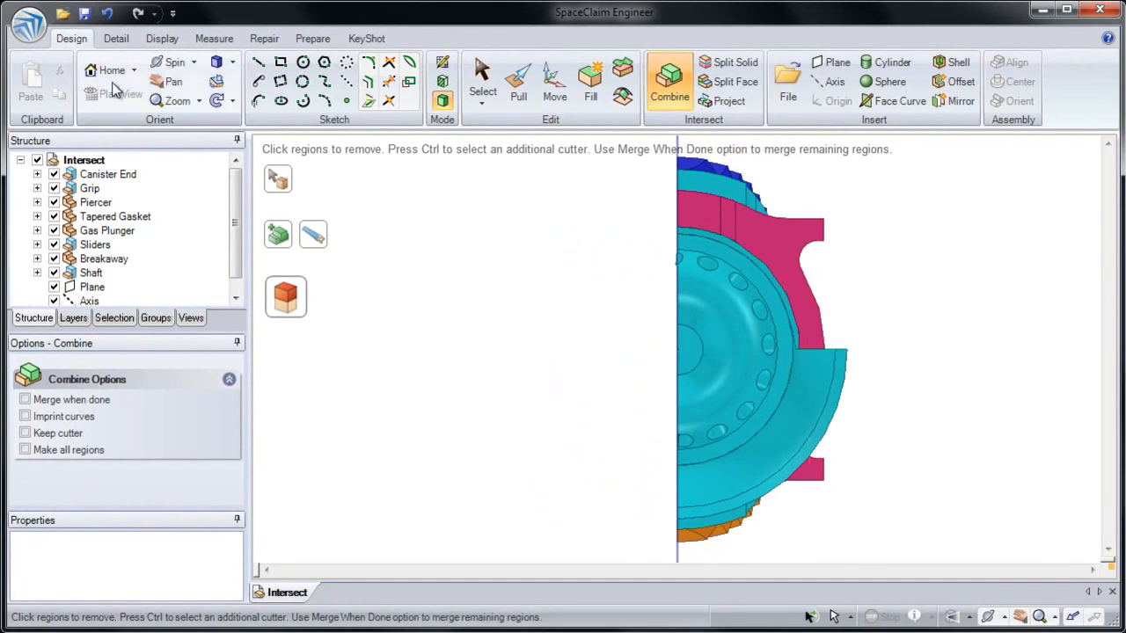
click(107, 71)
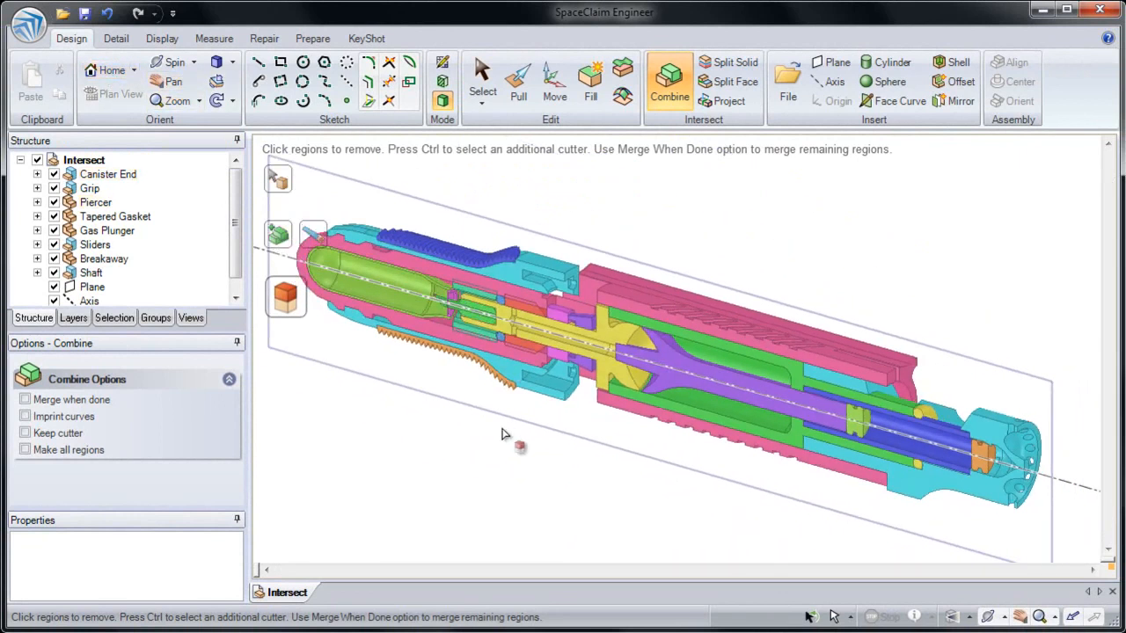
click(450, 449)
key(s)
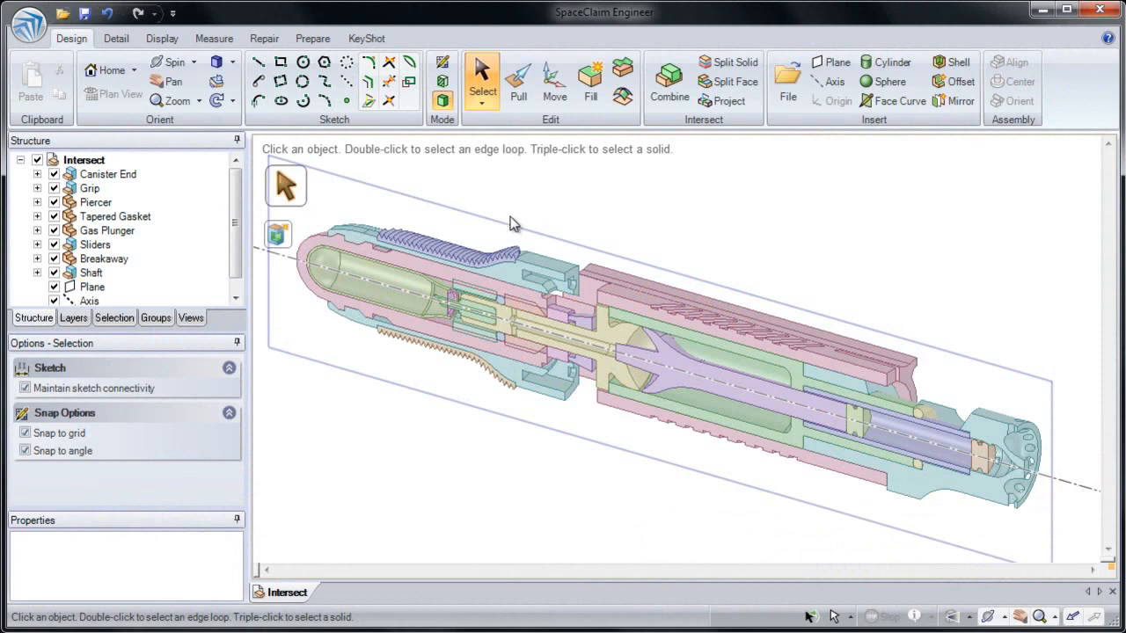
Insert a note on a lengthwise annotation plane, placing it over the large curved outer face of the shaft
middle_drag(626, 290, 620, 224)
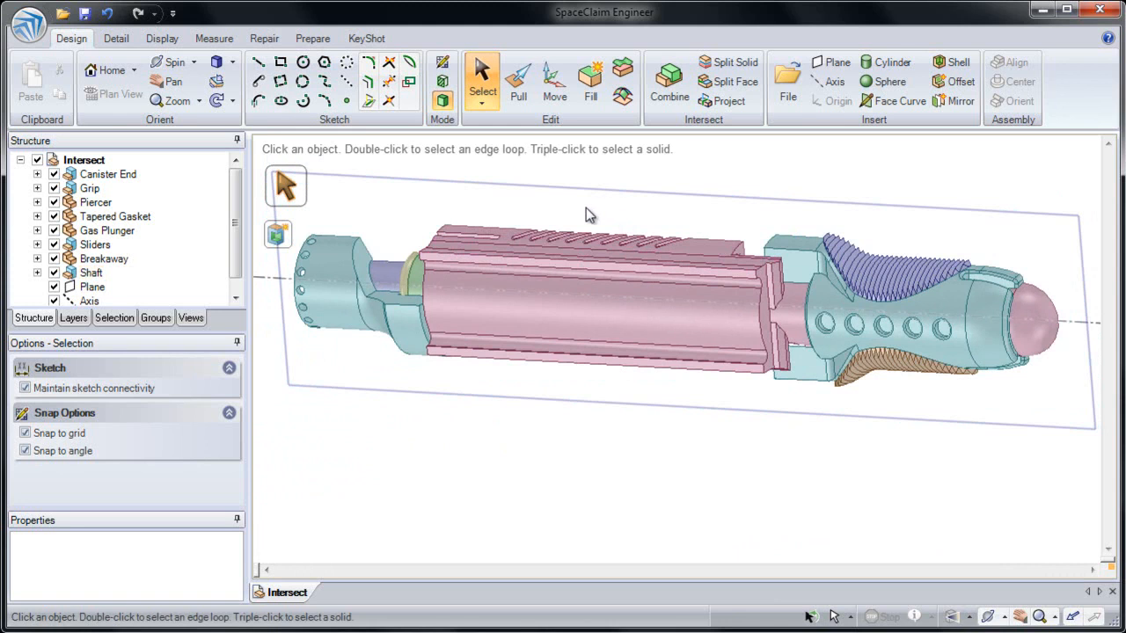
scroll(478, 307, up, 5)
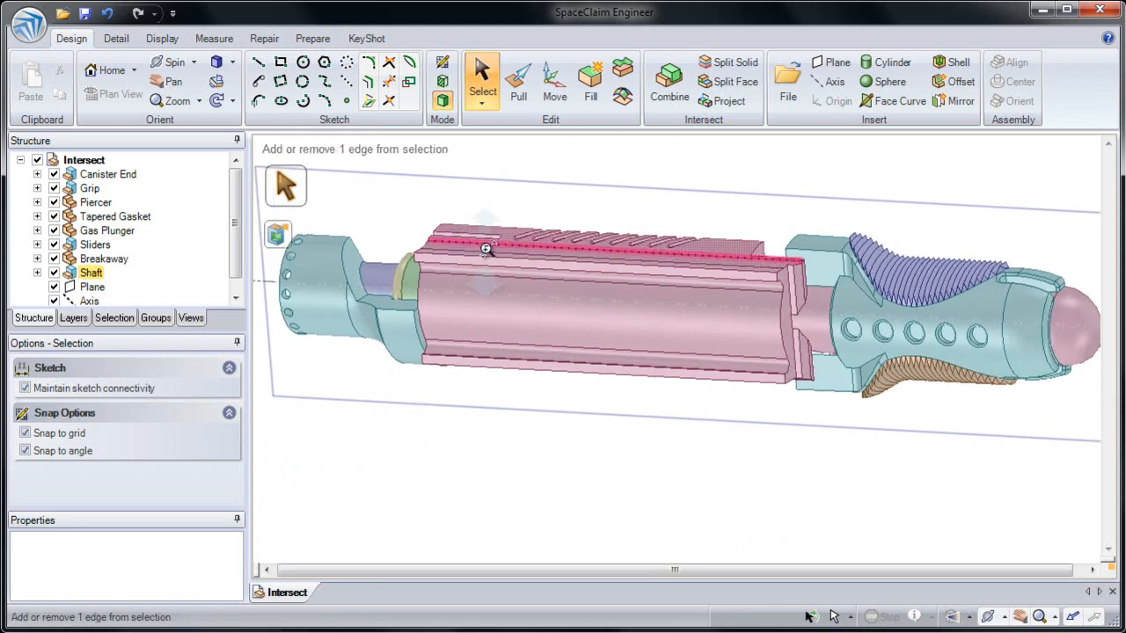
shift+middle_drag(485, 301, 534, 274)
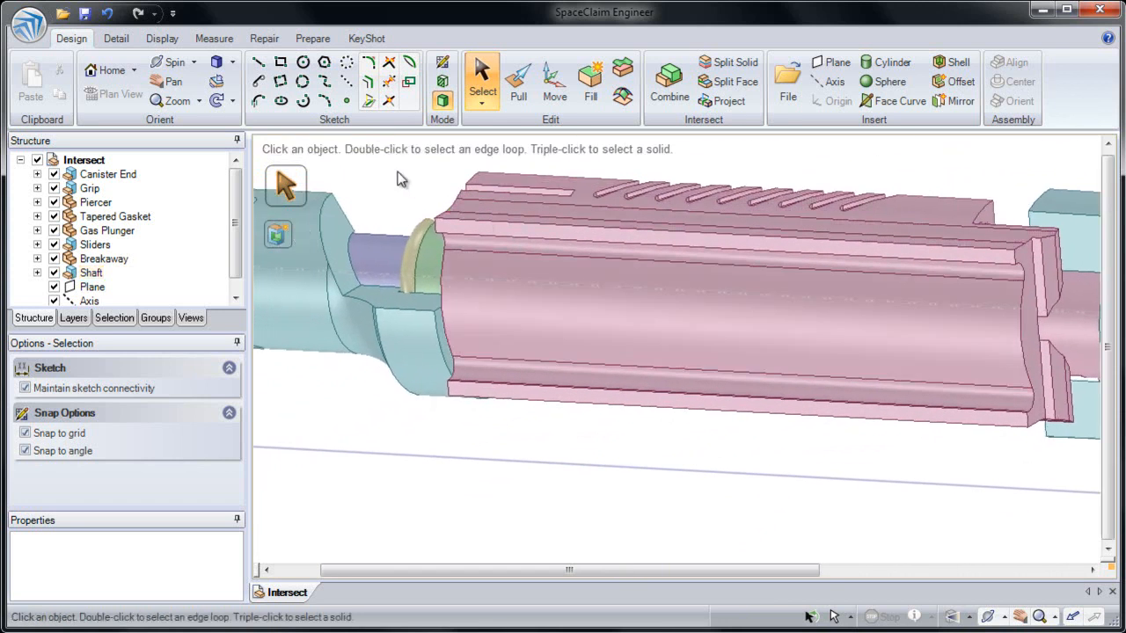
click(127, 41)
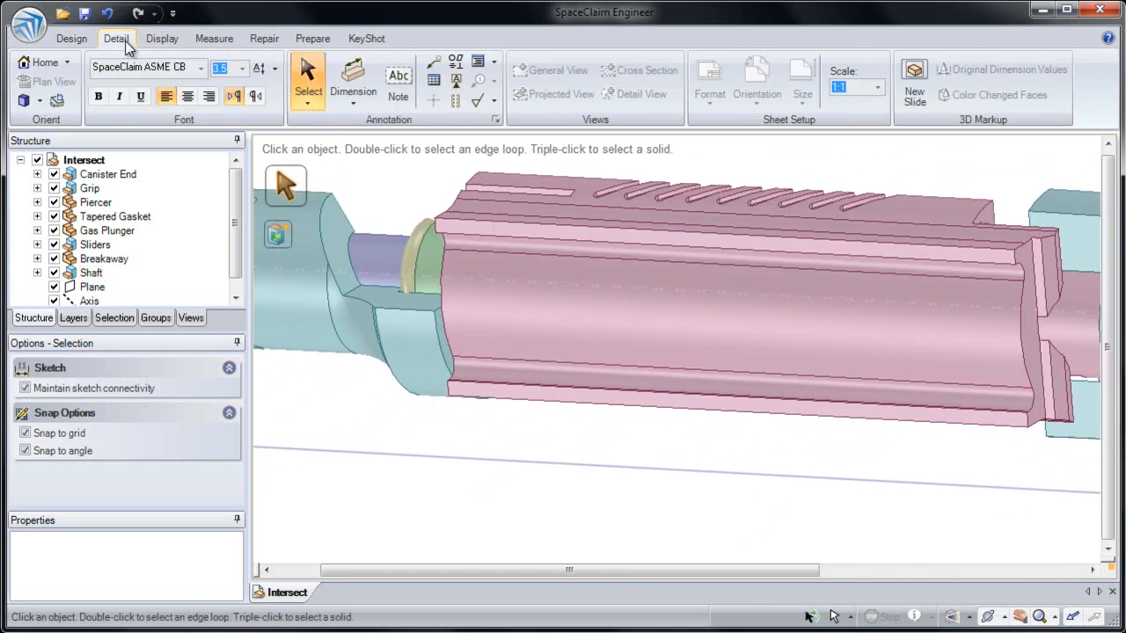
click(401, 88)
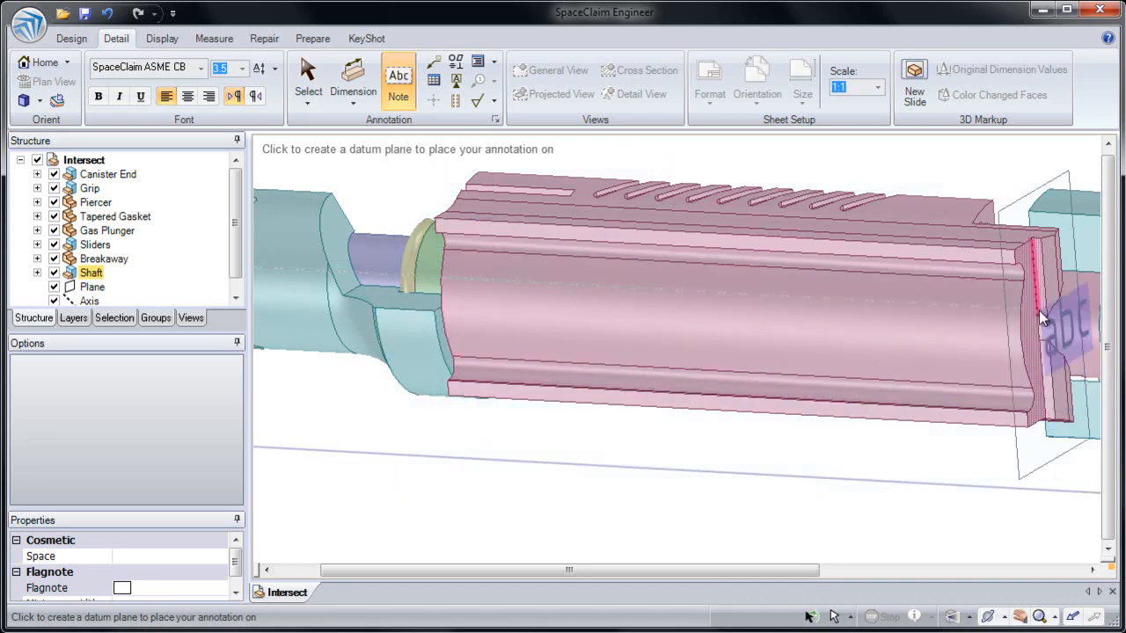
click(489, 230)
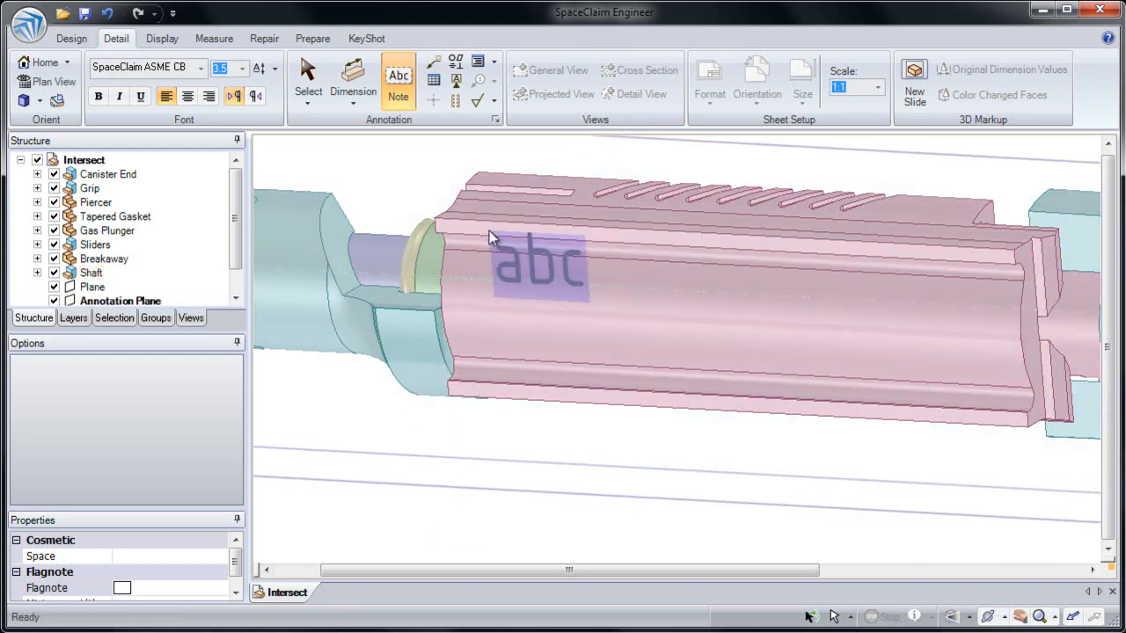
click(498, 272)
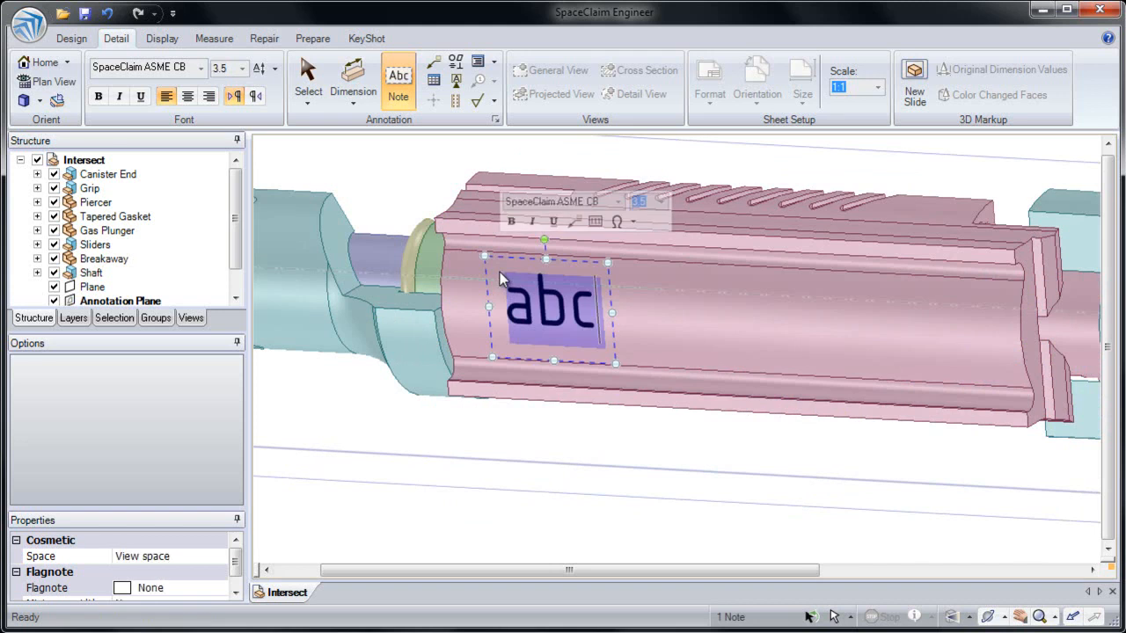
Change the note's font to Arial Black
click(618, 202)
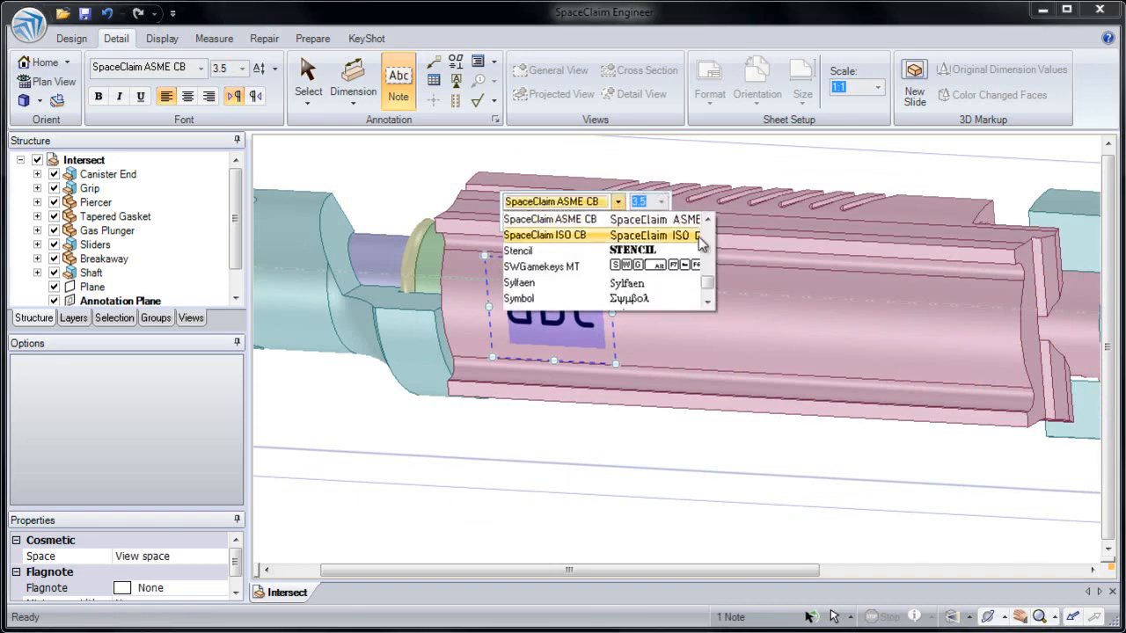
key(Home)
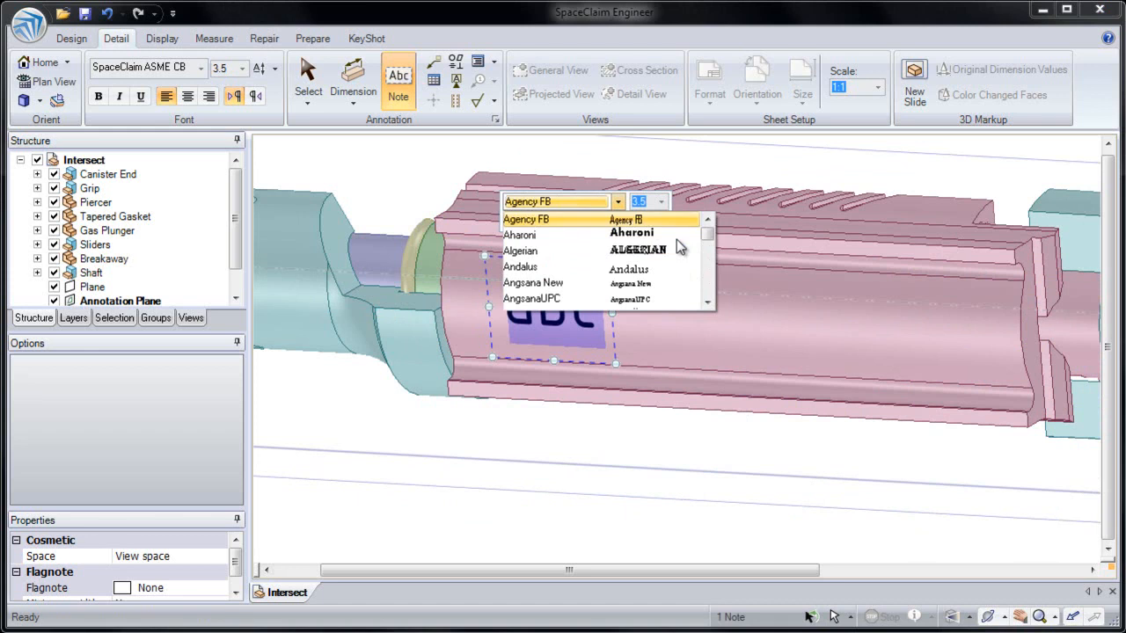
click(708, 302)
click(708, 303)
click(708, 303)
click(708, 303)
click(708, 302)
click(708, 302)
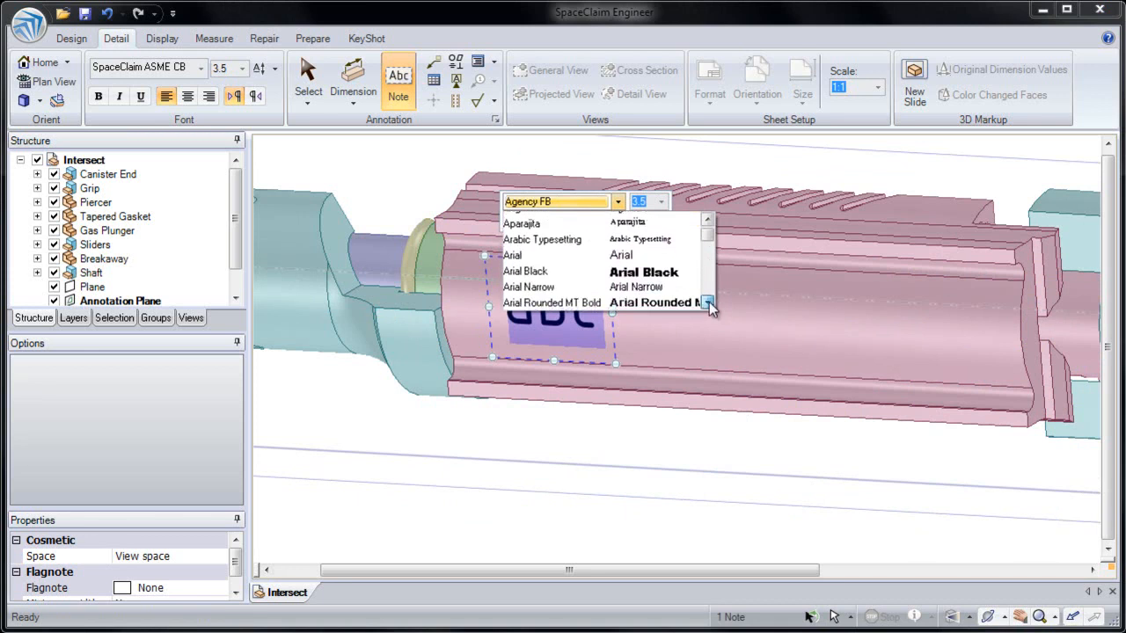
click(657, 268)
Enter the note text "Part", shift the note slightly along the shaft, and end note creation
text(Part)
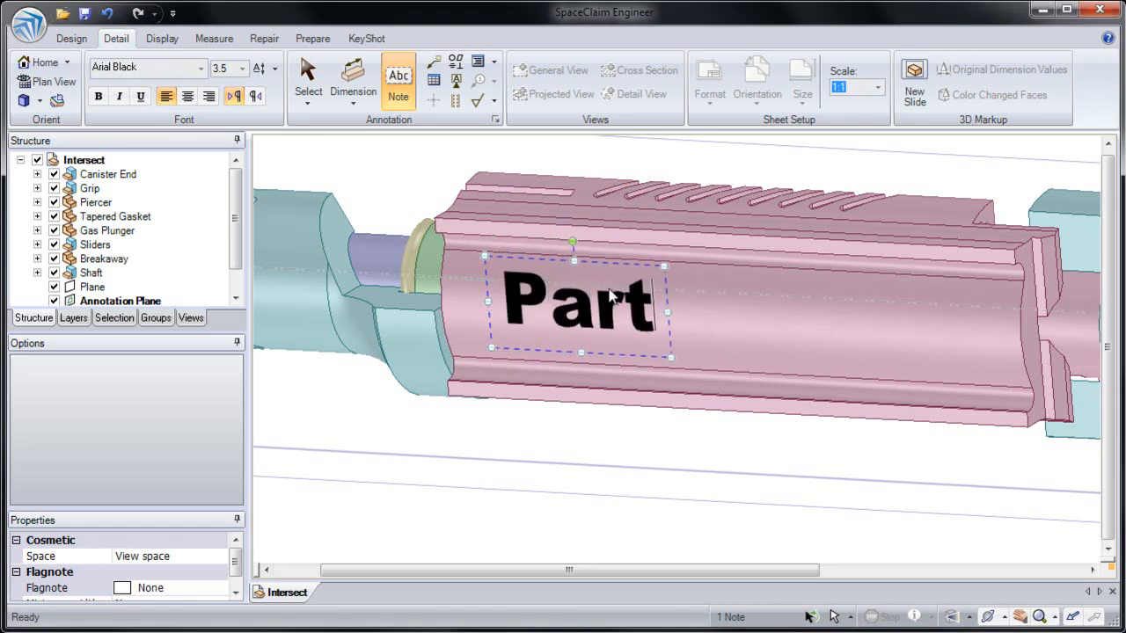
drag(611, 262, 634, 269)
click(402, 177)
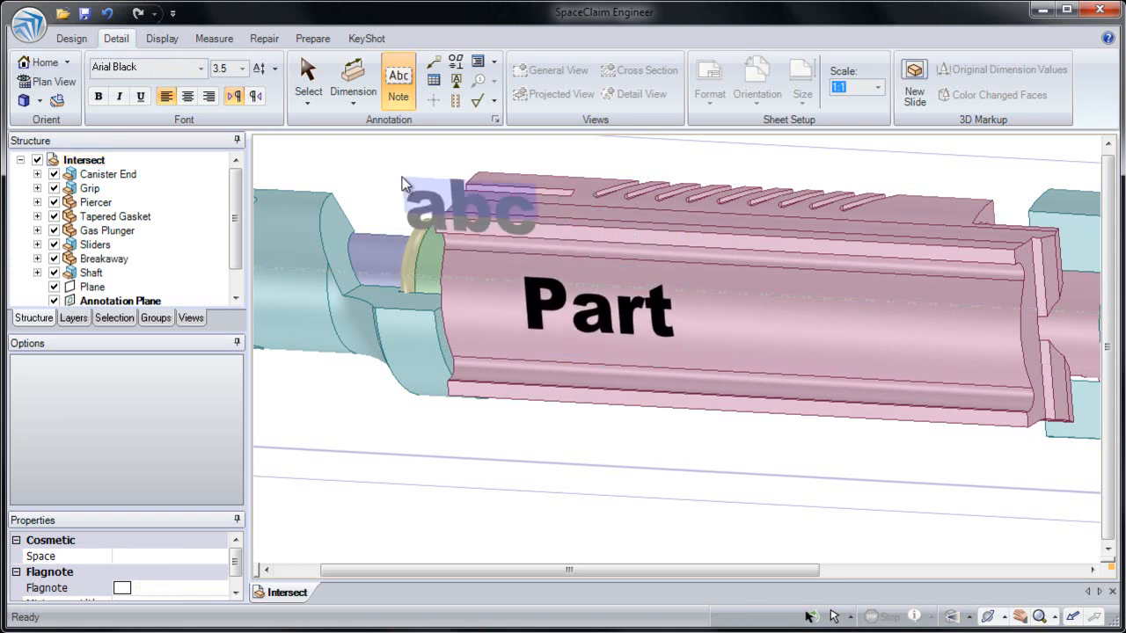
click(84, 44)
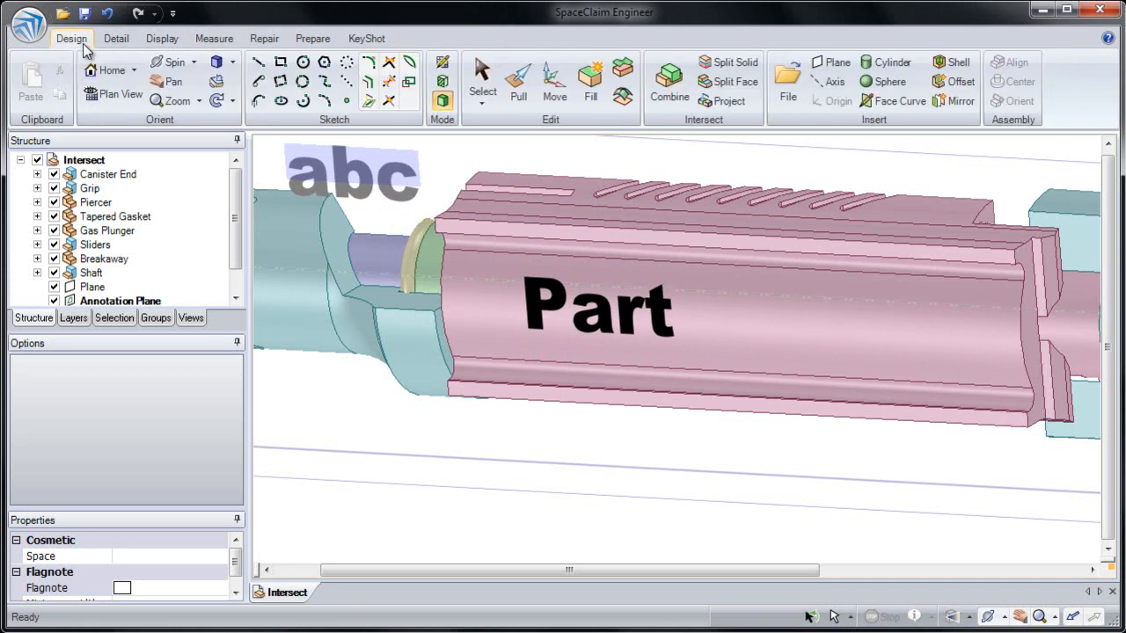
click(482, 83)
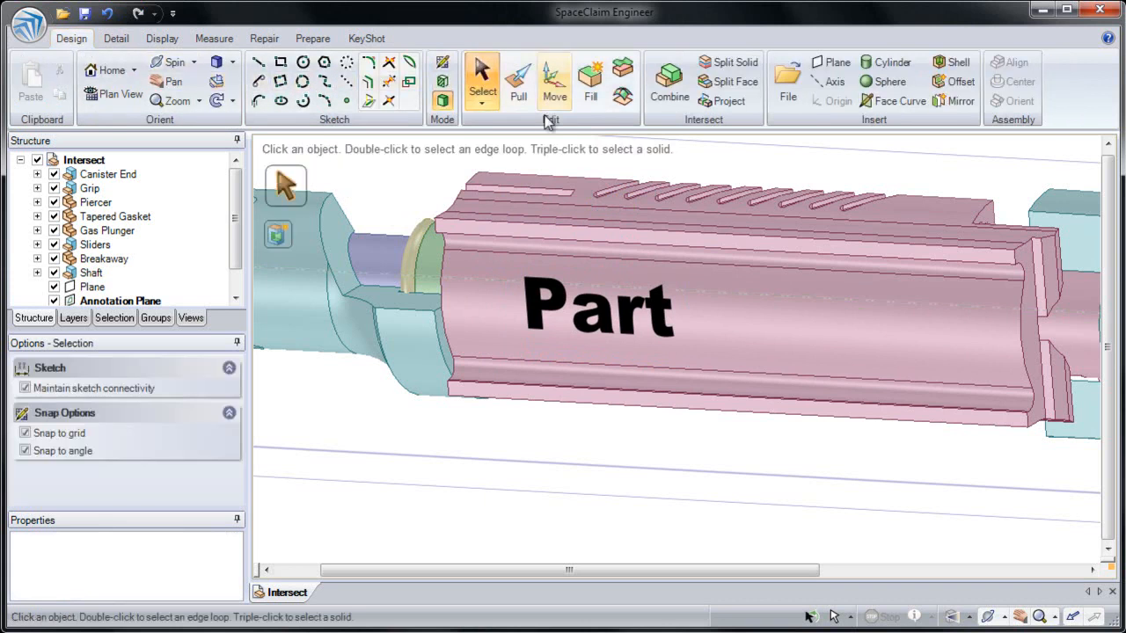
Project the "Part" note onto the shaft, limiting the projection to the large curved outer face behind the text
shift+middle_drag(589, 169, 640, 216)
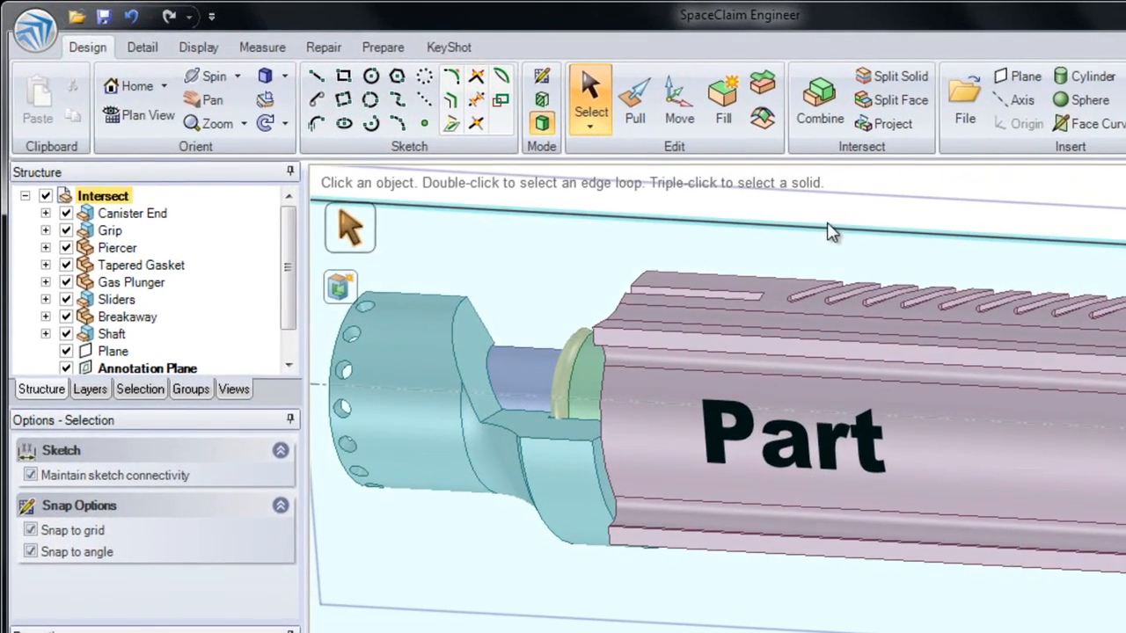
click(890, 127)
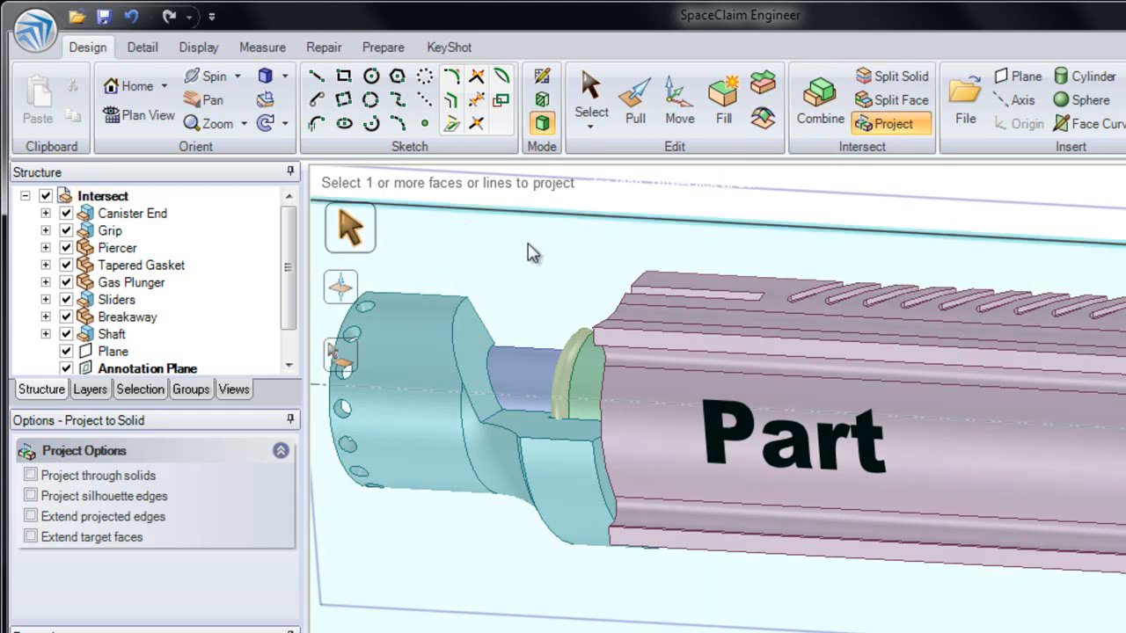
click(776, 428)
shift+middle_drag(516, 275, 619, 267)
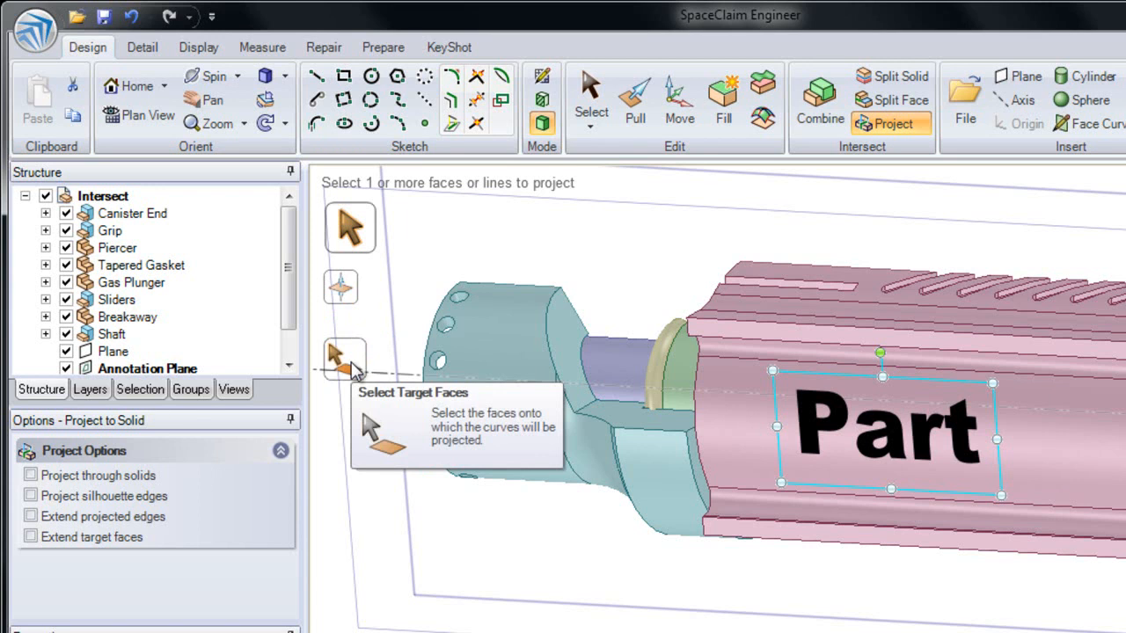
click(355, 369)
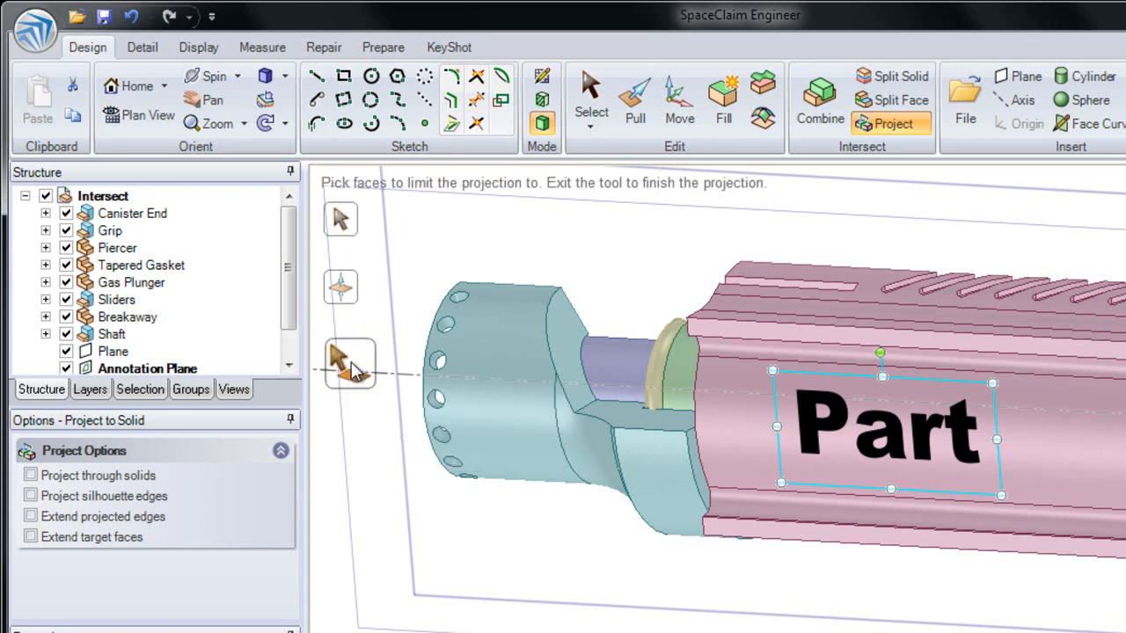
click(950, 438)
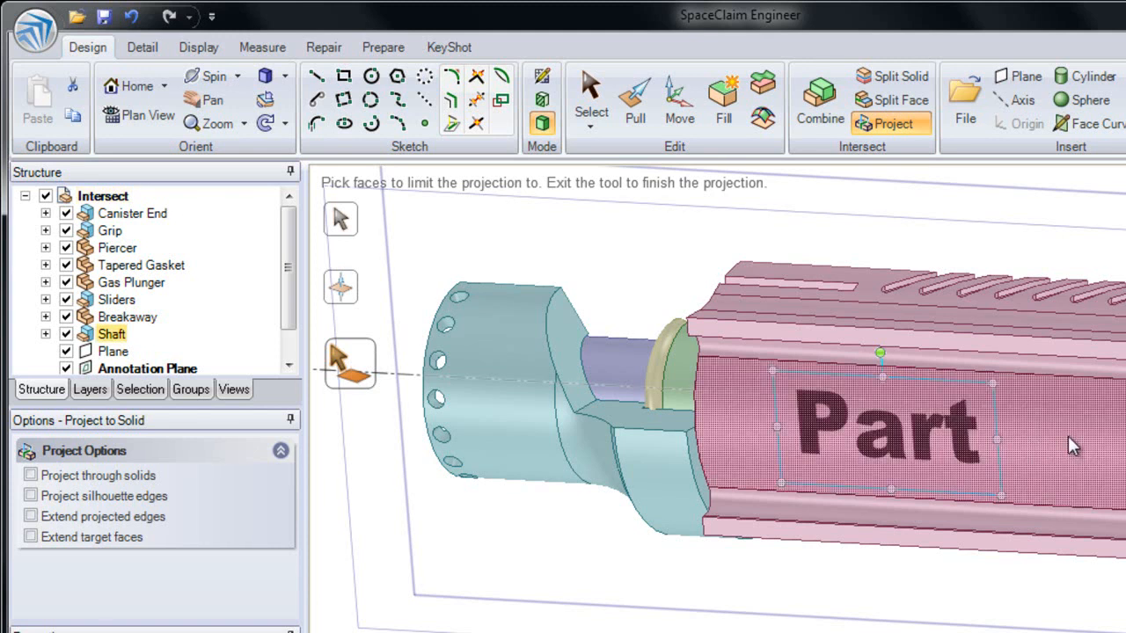
scroll(985, 472, up, 2)
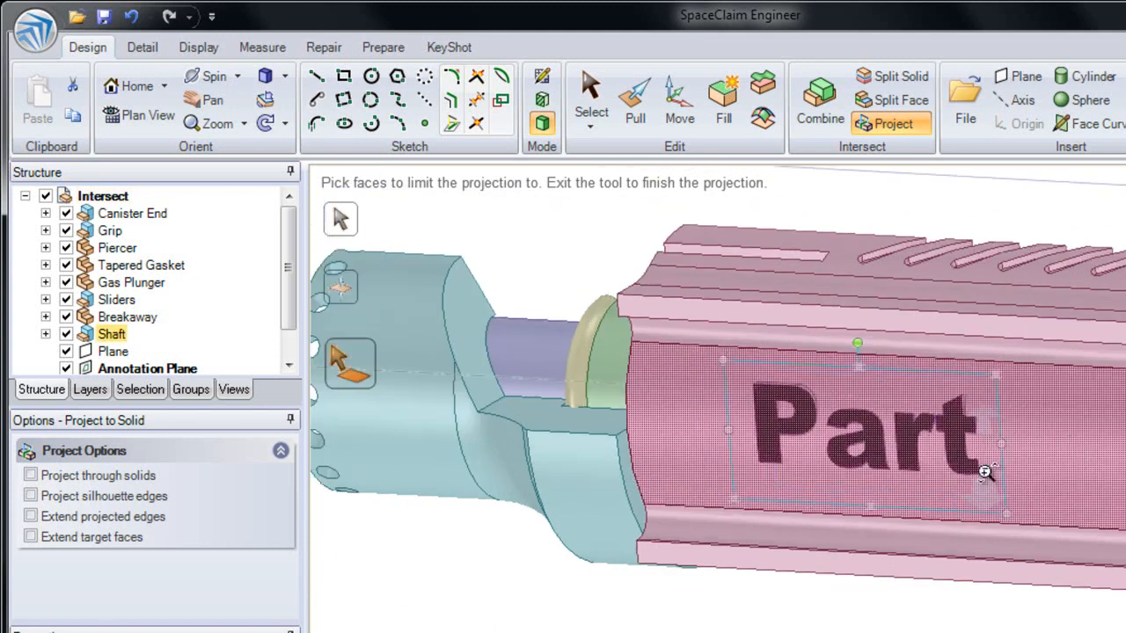
scroll(985, 472, up, 4)
middle_drag(952, 510, 937, 511)
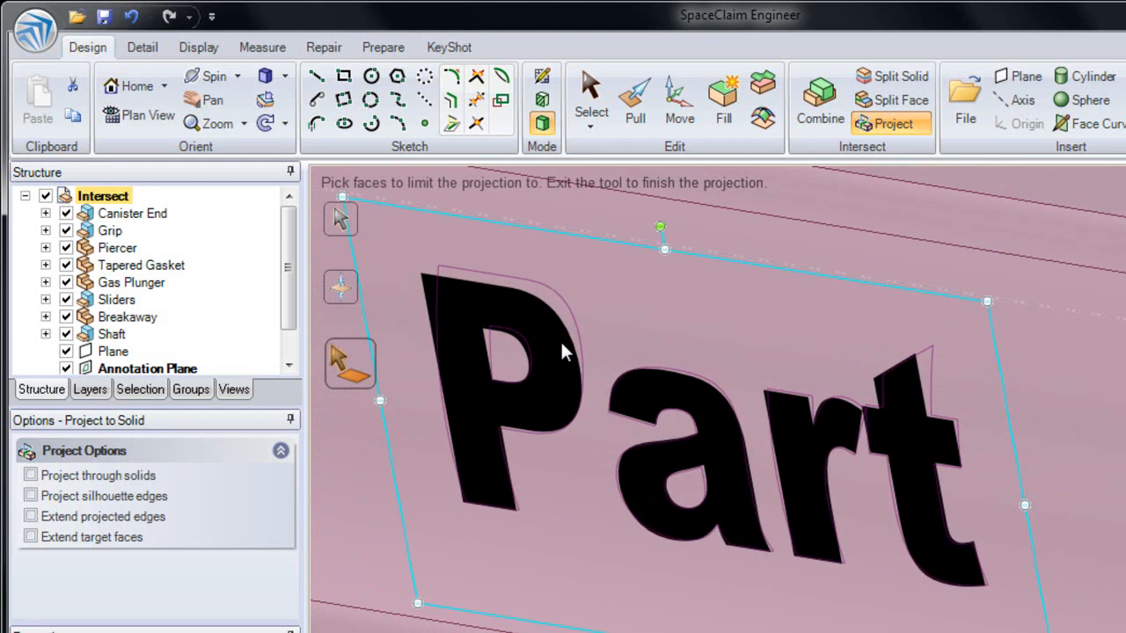
Hide the cutting plane and the annotation plane, and pull all four projected letter faces outward to a radius of 6.95 mm
click(638, 105)
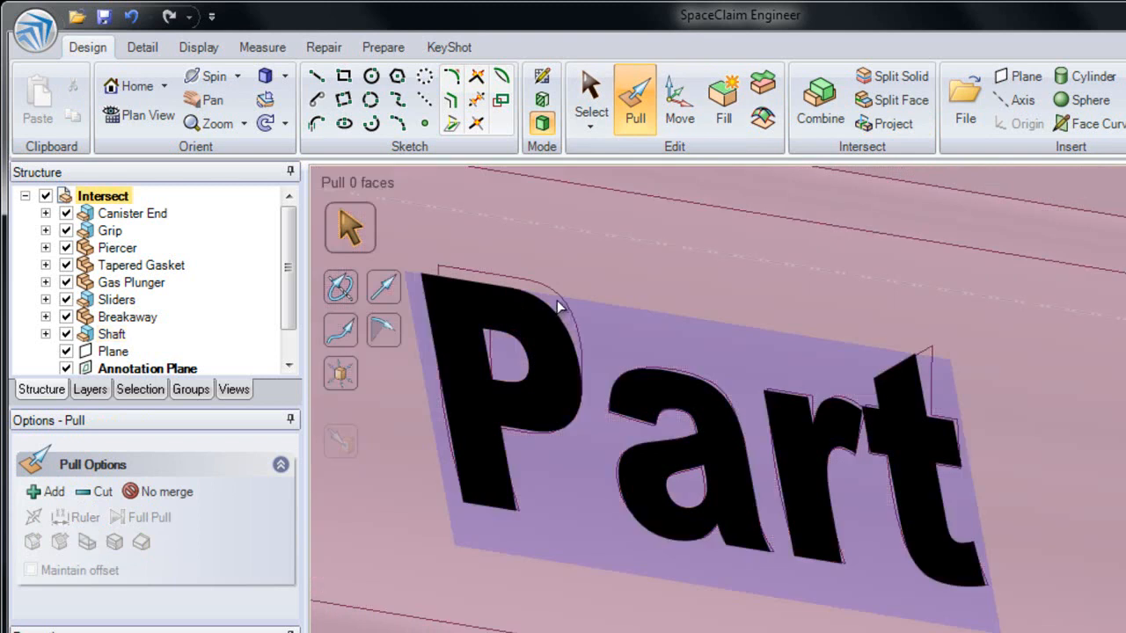
click(66, 352)
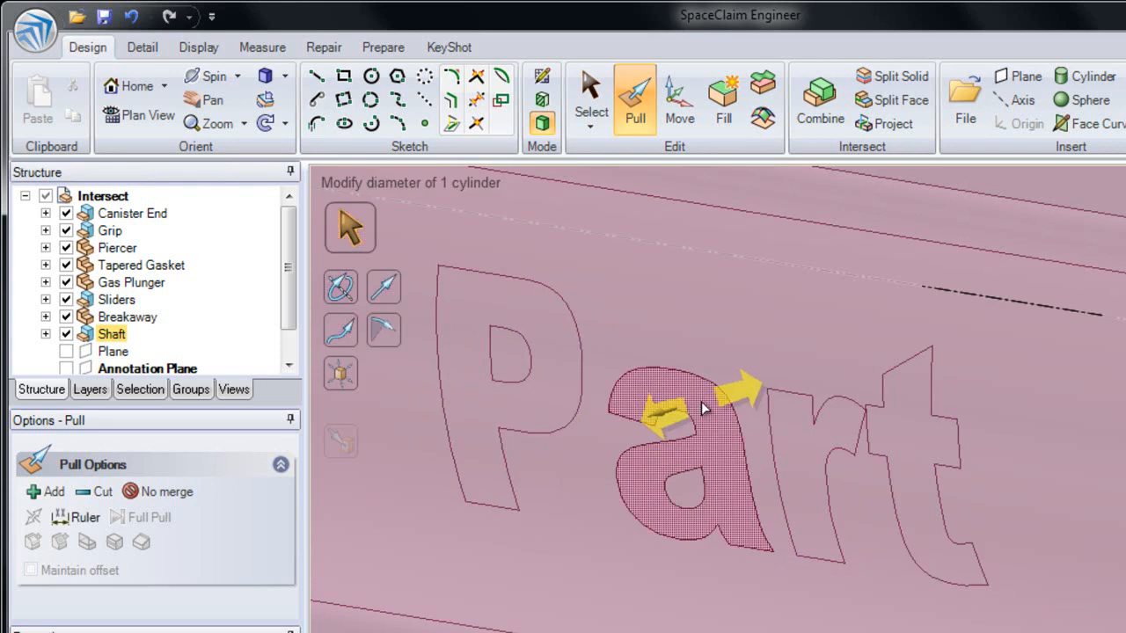
ctrl+click(904, 453)
ctrl+click(798, 434)
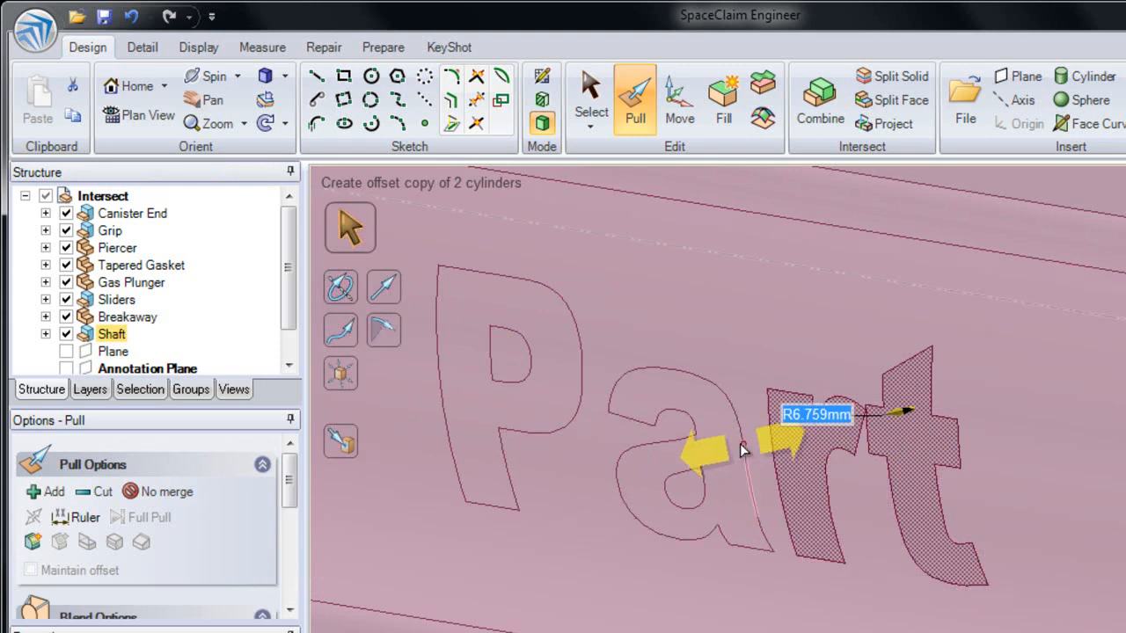
ctrl+click(720, 452)
ctrl+click(522, 416)
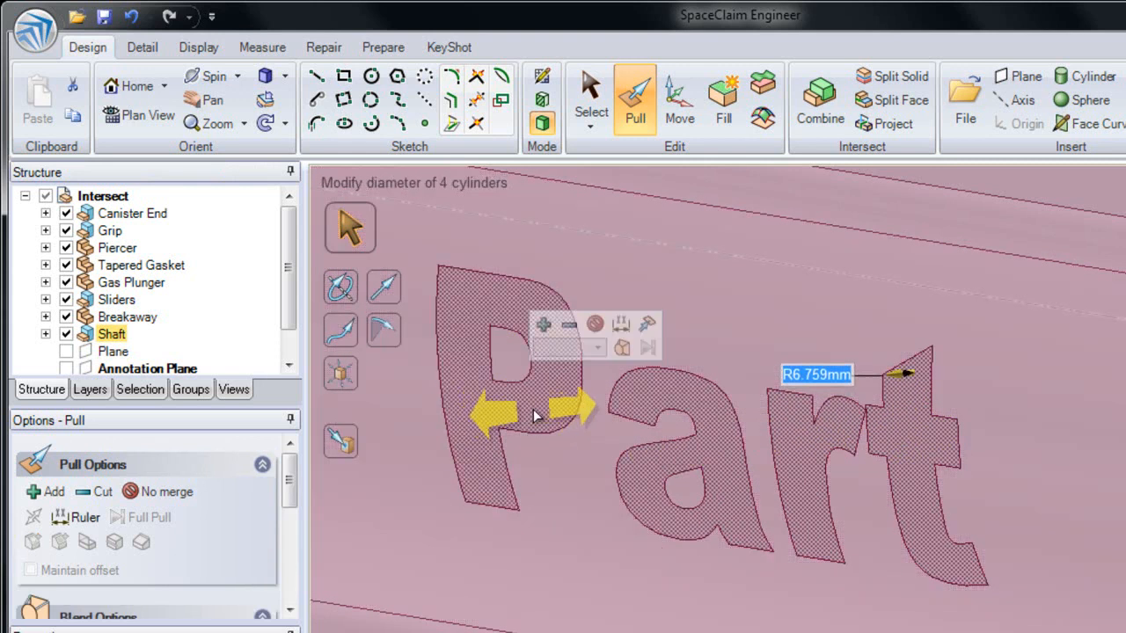
drag(518, 422, 503, 428)
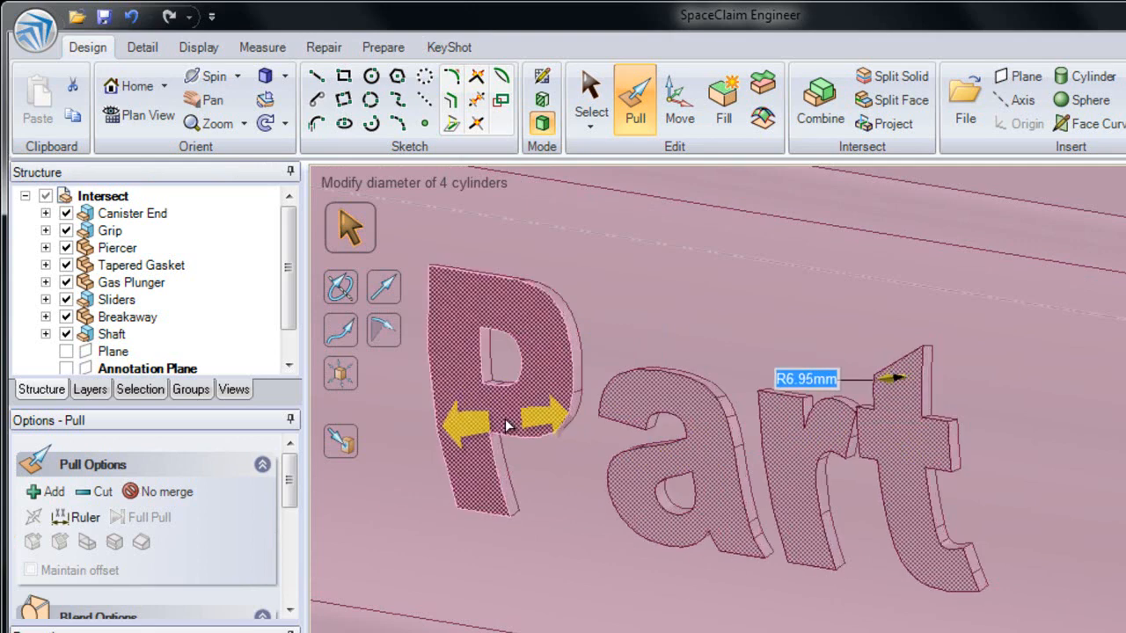
scroll(539, 339, down, 5)
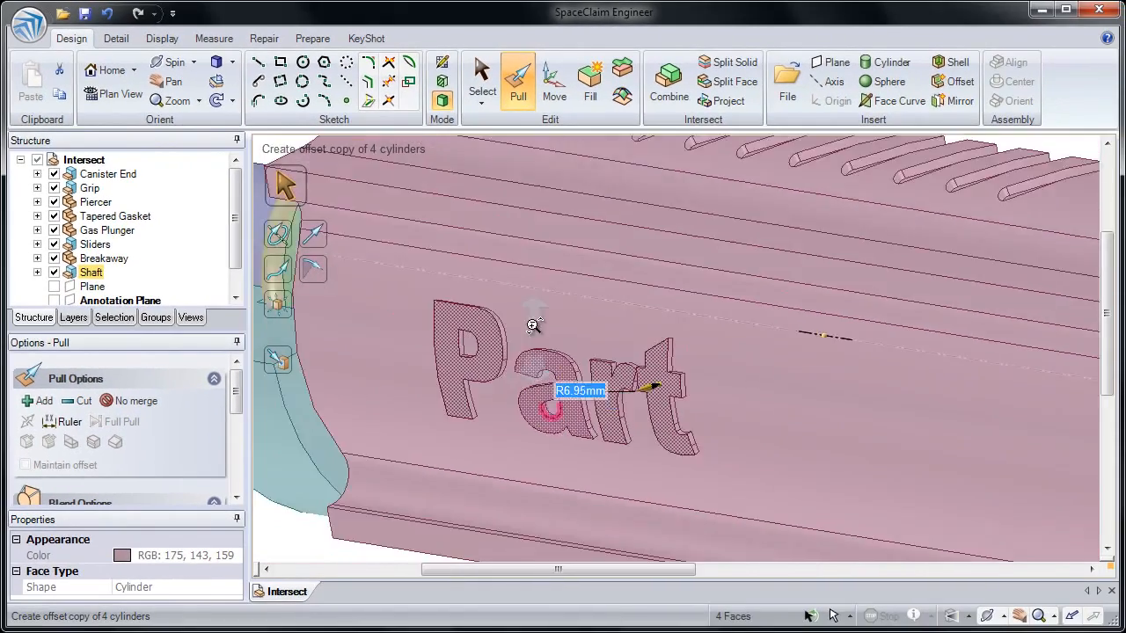
click(594, 237)
middle_drag(593, 237, 611, 218)
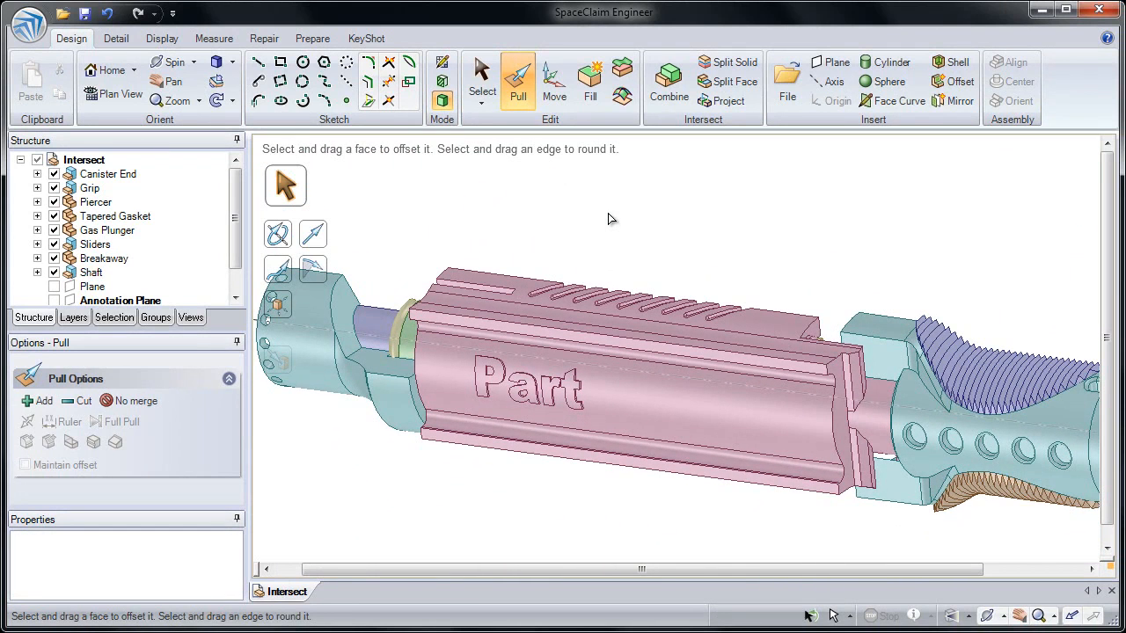